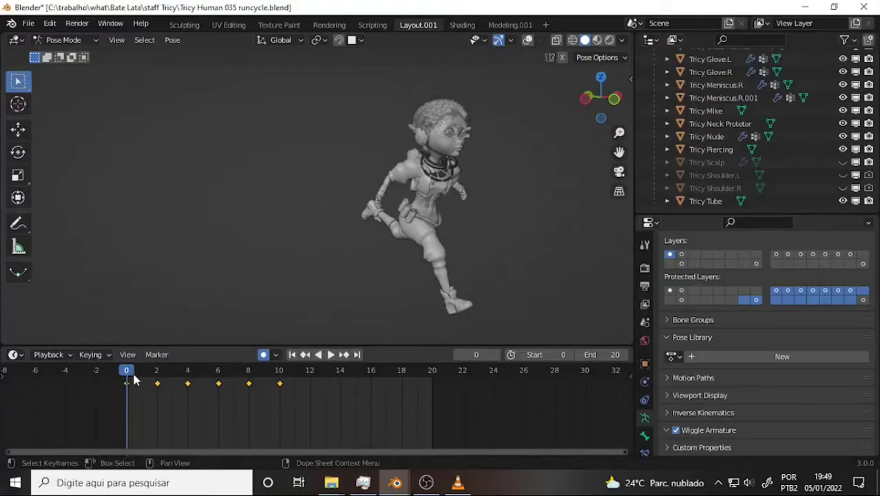
Play and stop the Tricy run cycle, then turn on viewport overlays to show the references.
key("space")
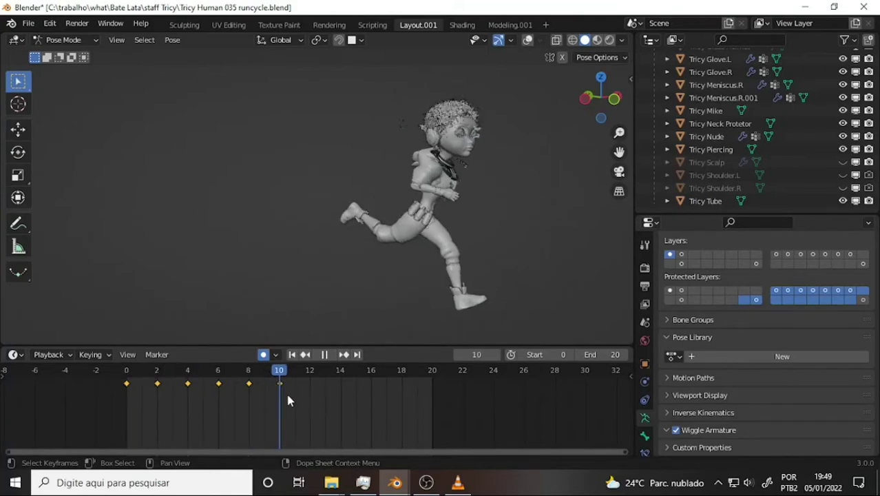
key("space")
left_click(524, 40)
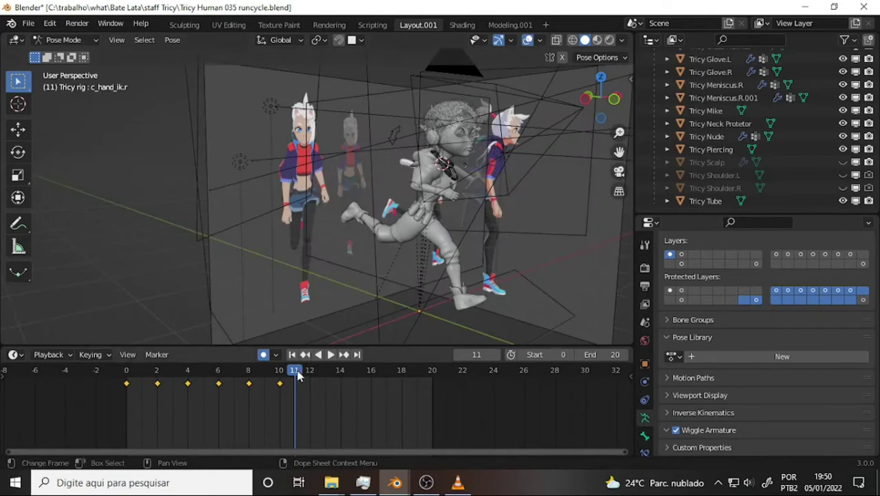
Play the run cycle, rewind to frame 0, and replay it up to frame 18.
key("space")
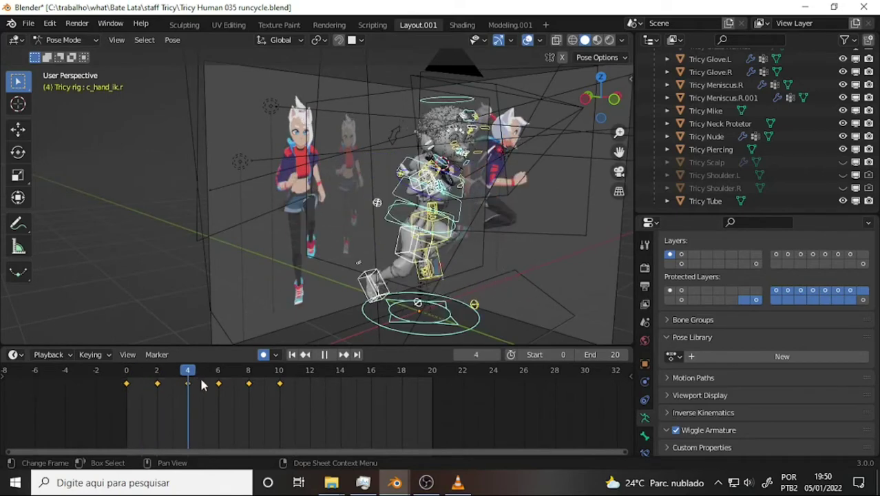
key("space")
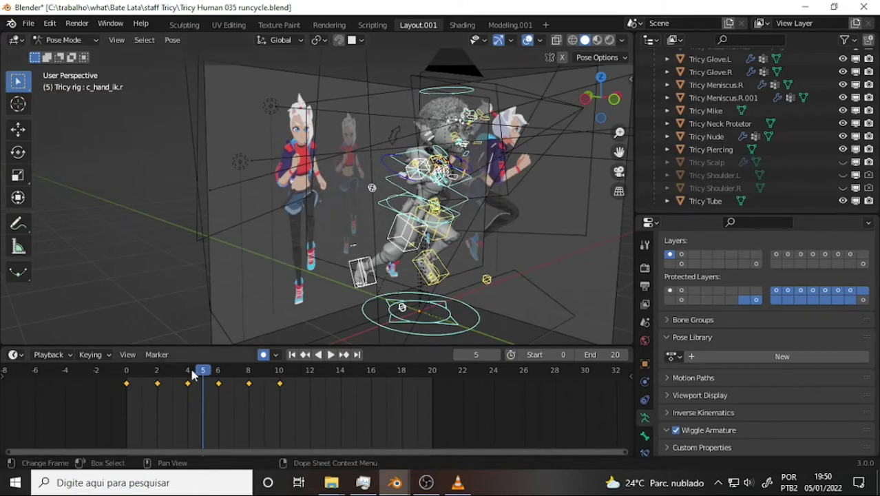
left_click_drag(157, 371, 127, 371)
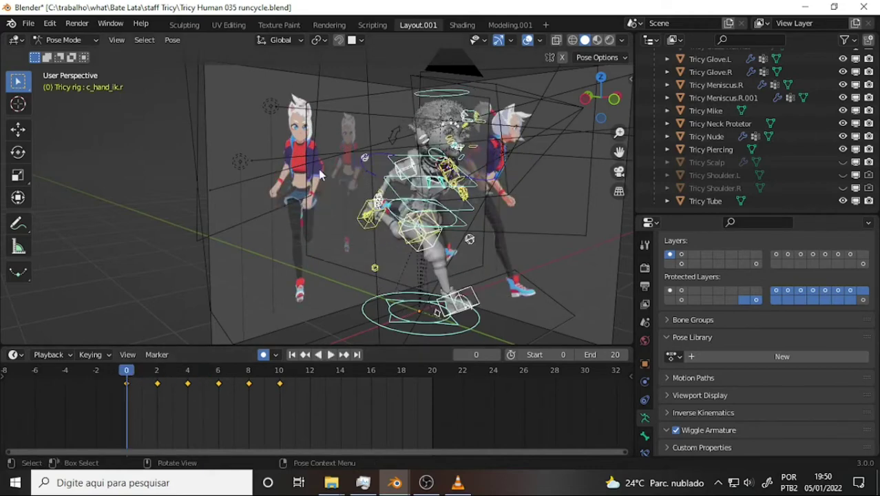
key("space")
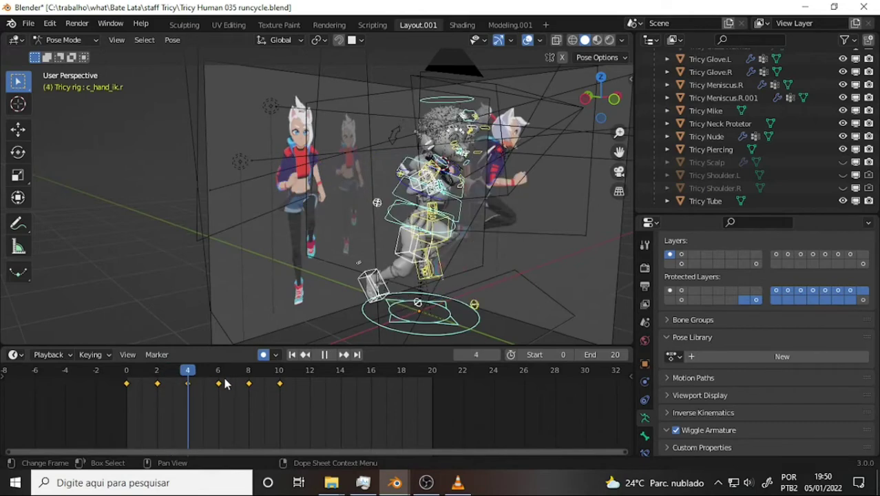
key("space")
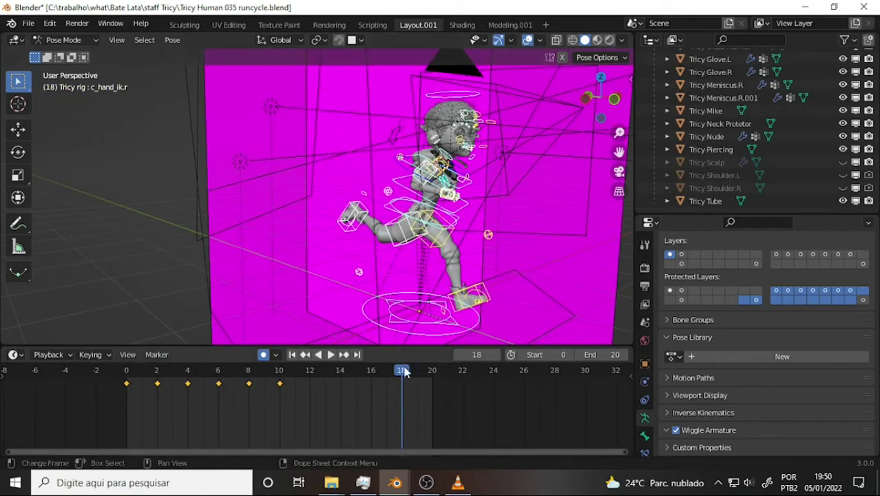
Replay the cycle from frame 0 to frame 10, then switch to Right Orthographic view.
key("space")
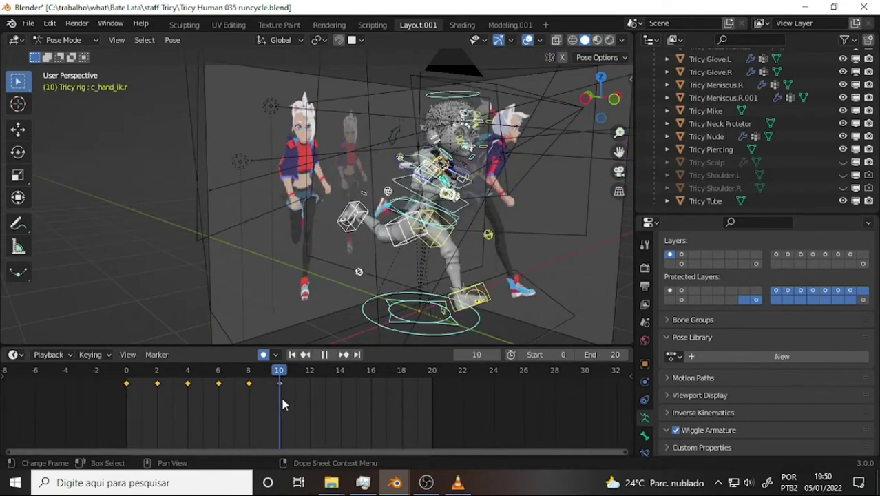
key("space")
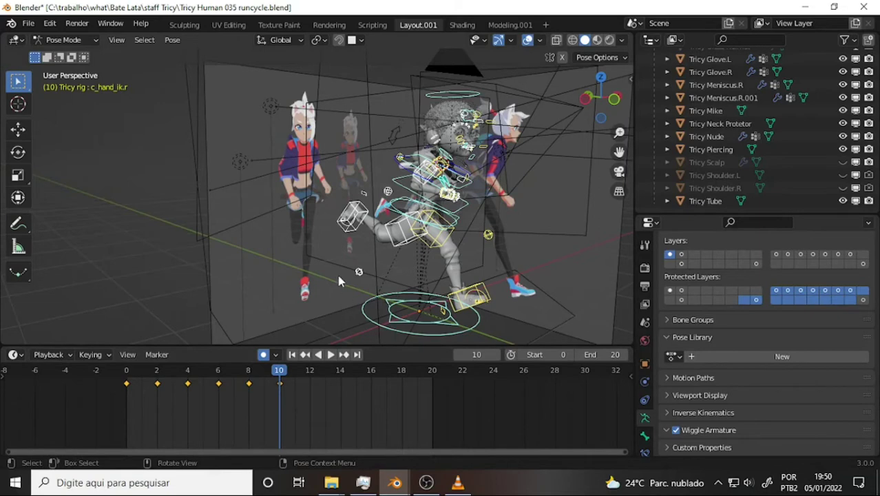
key("KP_3")
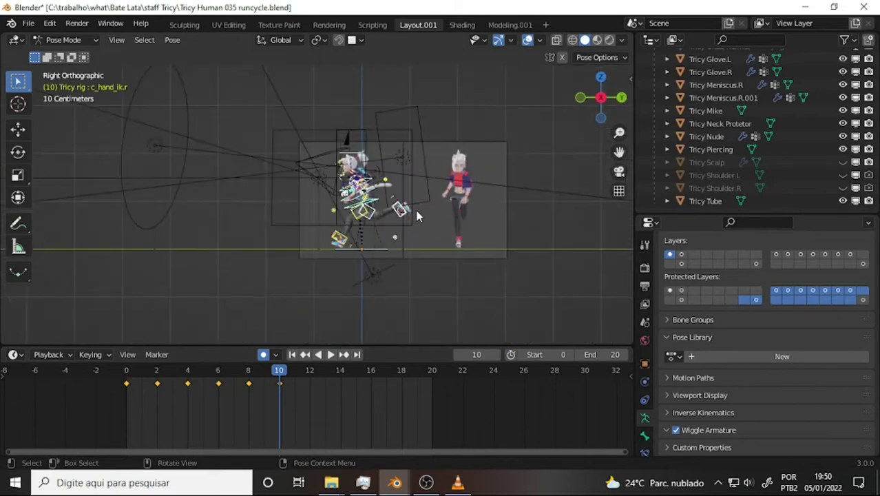
Switch to Left Orthographic, zoom and pan to frame both runners, and play from frame 0.
key("ctrl+KP_3")
scroll(450, 159, "up", 5)
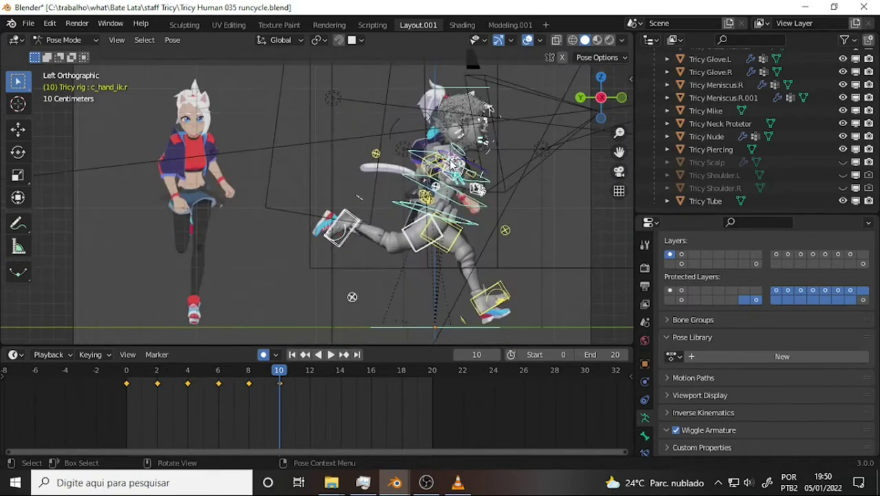
left_click_drag(618, 151, 495, 212)
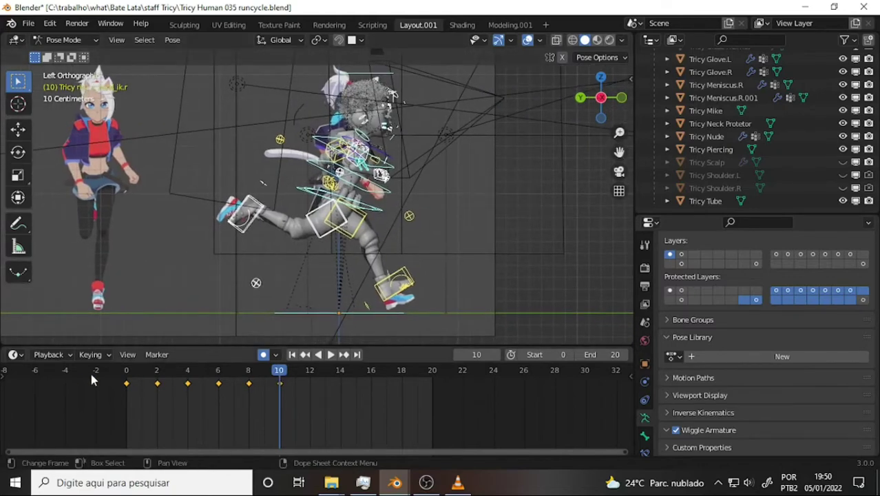
key("shift+Left")
key("space")
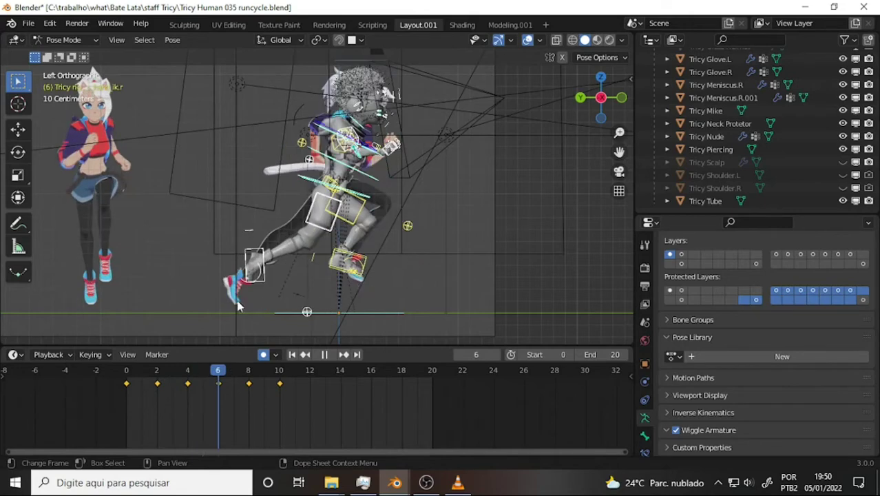
key("space")
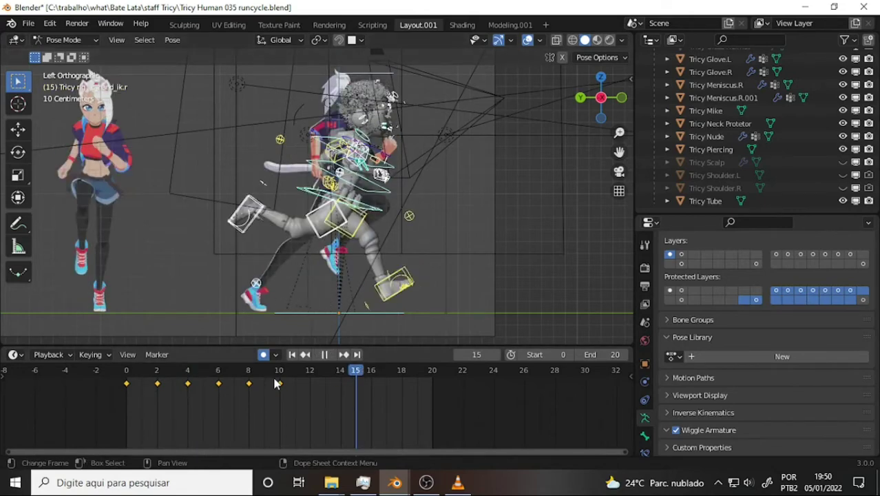
Replay from frame 10, stop, and box-select the keyframes from frame 2 to 10.
left_click(274, 383)
key("space")
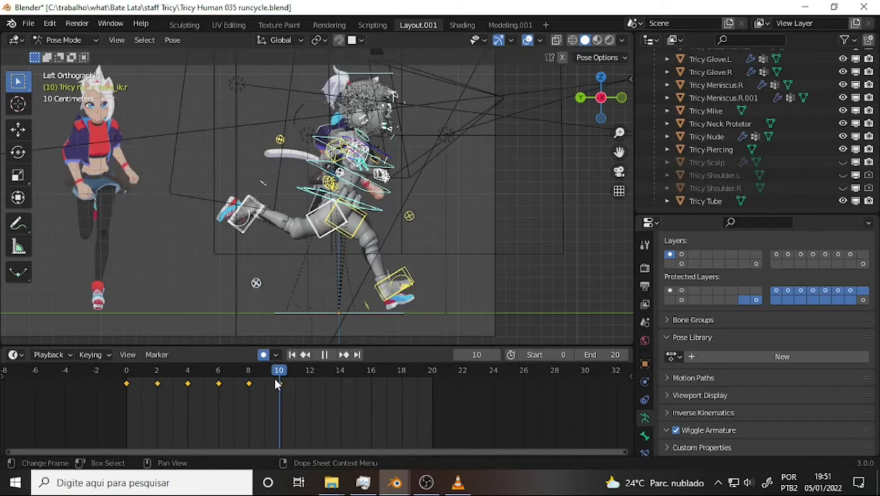
key("Escape")
left_click_drag(301, 380, 149, 415)
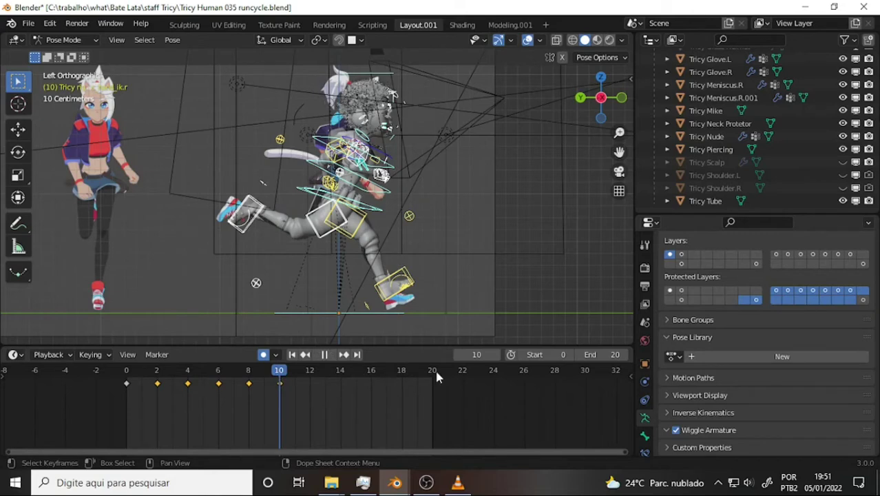
Duplicate the selected keys past frame 20 and play back to check the timing.
key("space")
key("space")
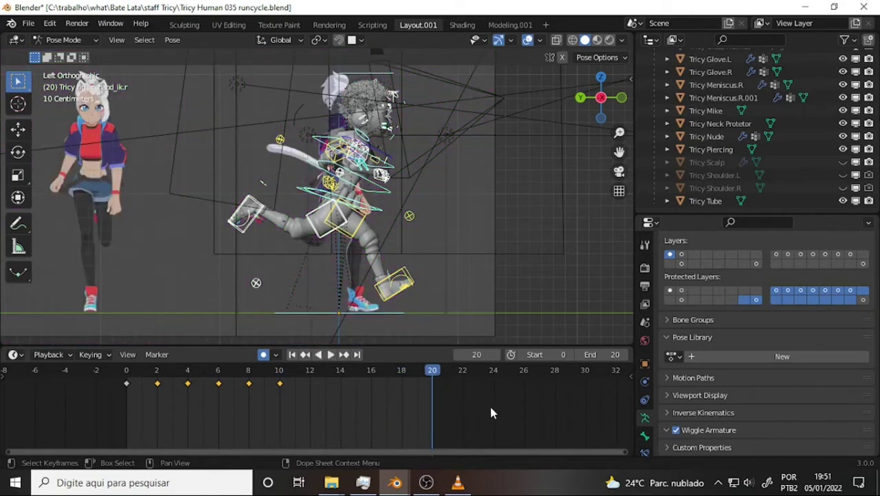
key("ctrl+v")
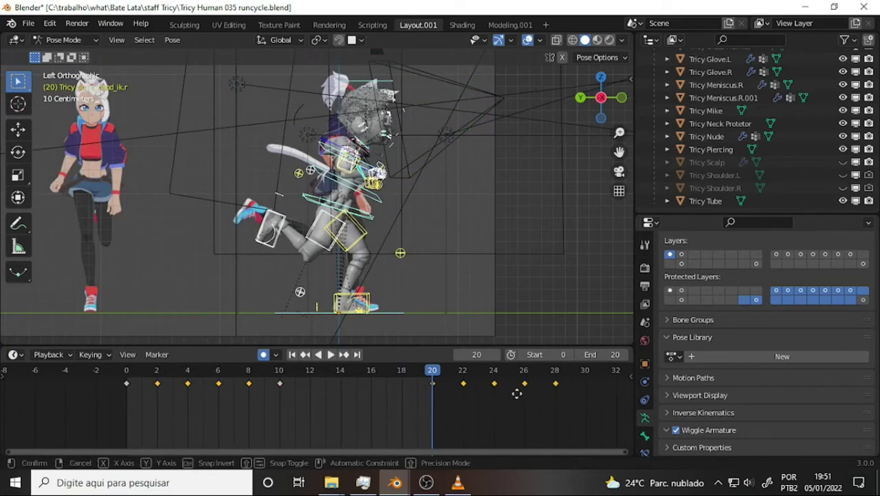
key("g")
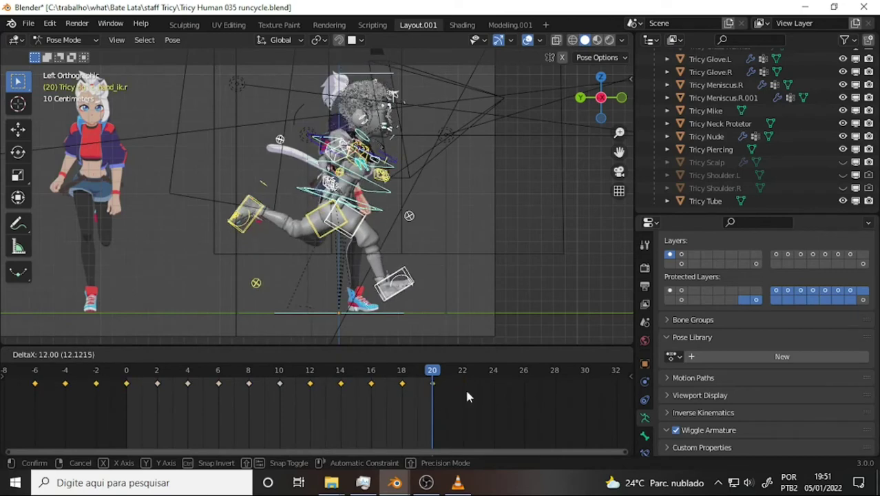
left_click(464, 386)
key("space")
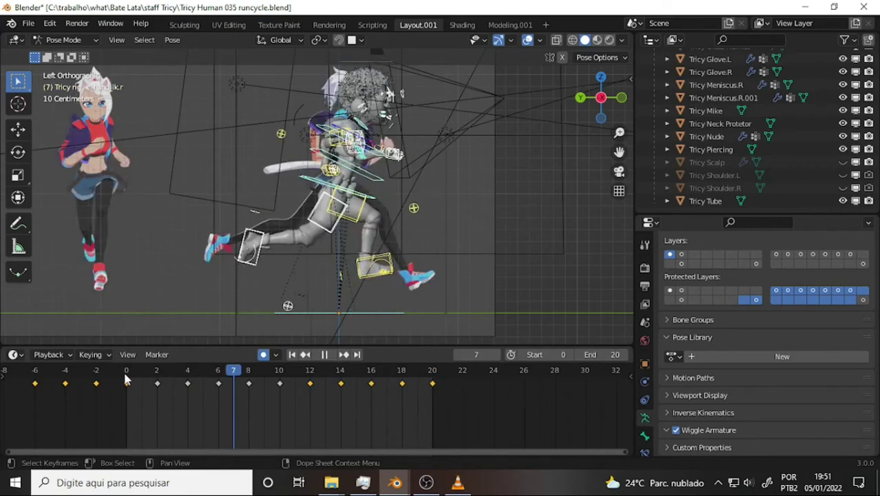
left_click(126, 378)
key("space")
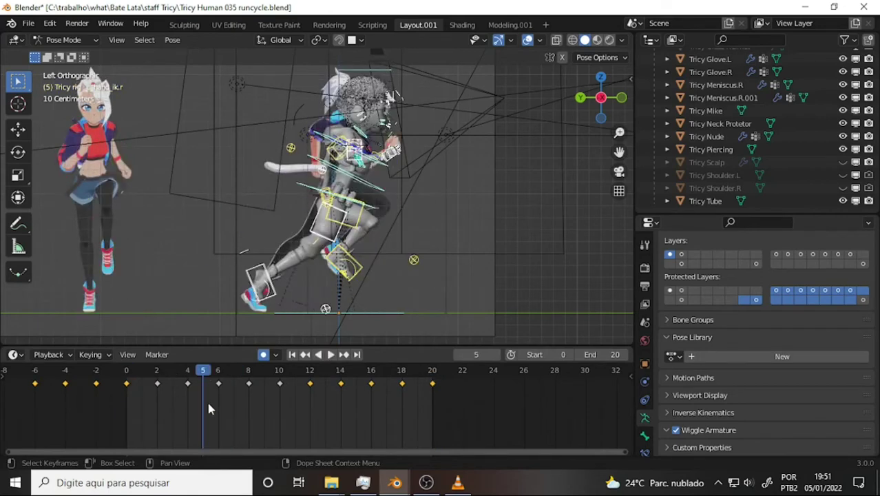
Move the duplicated keys from frames 22–28 to frames 12–18, then scrub back to the start.
key("shift+Right")
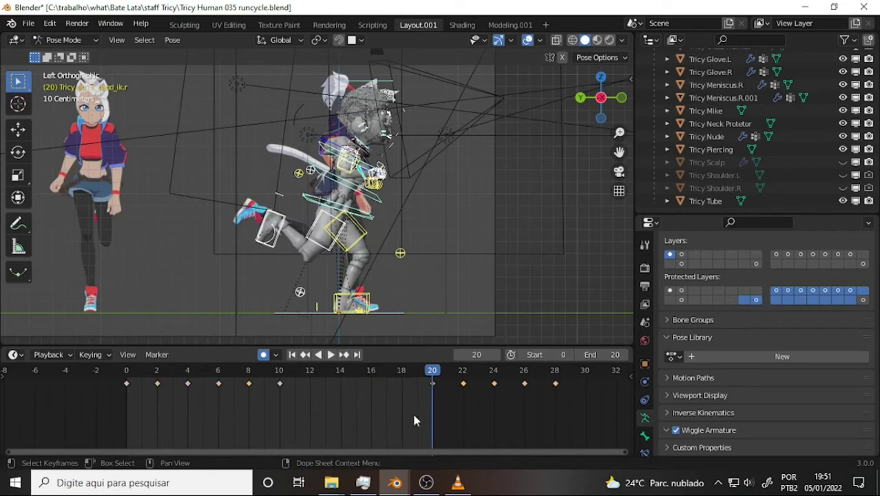
left_click_drag(413, 416, 590, 374)
key("g")
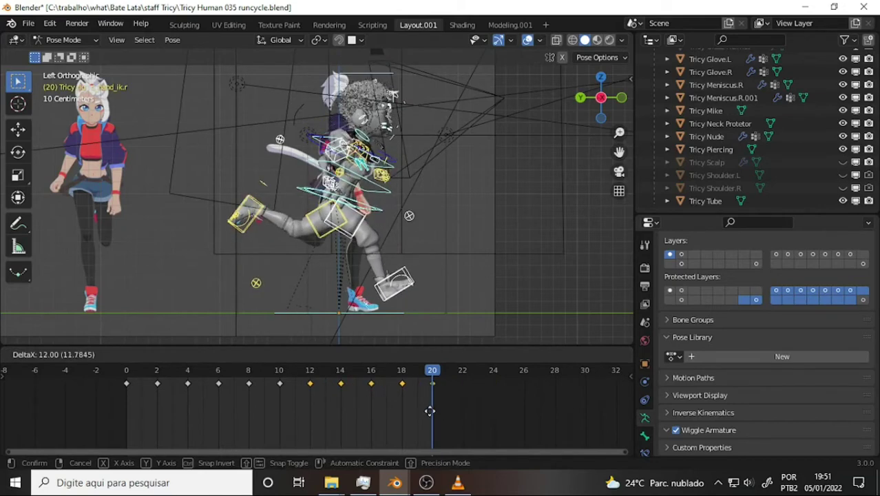
left_click(430, 411)
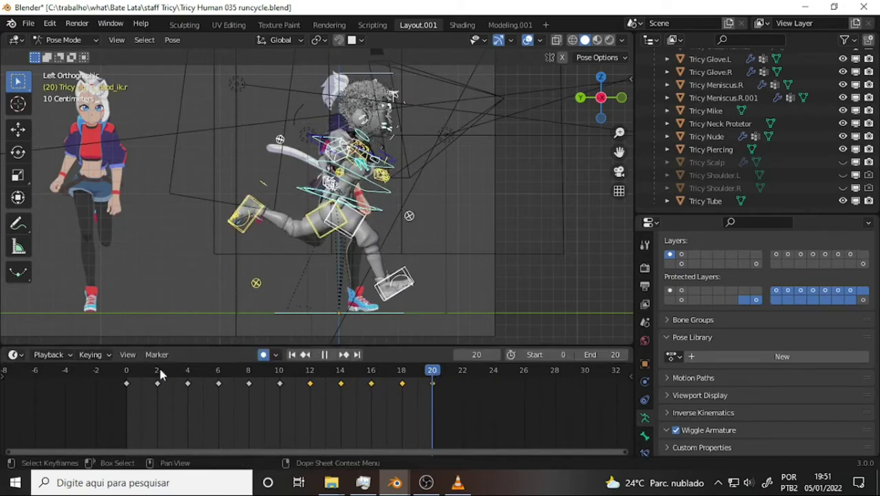
left_click_drag(159, 374, 128, 375)
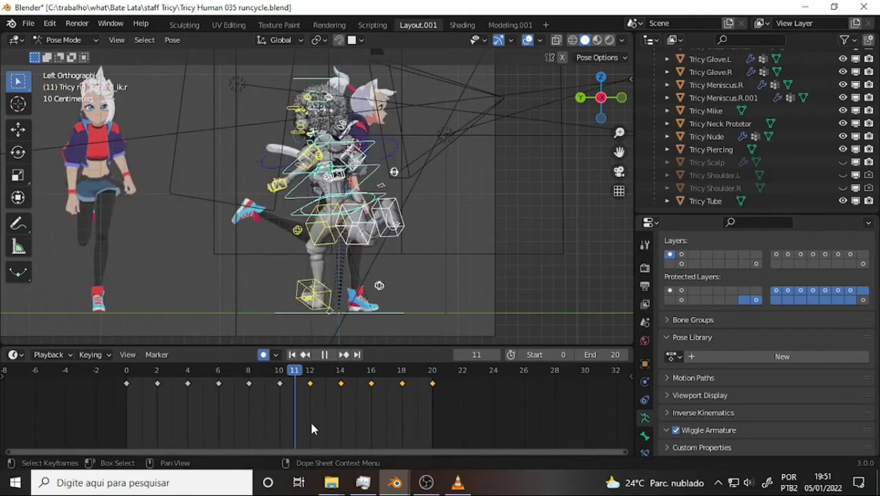
Stop playback at frame 12 and orbit to a perspective view of the rig.
key("space")
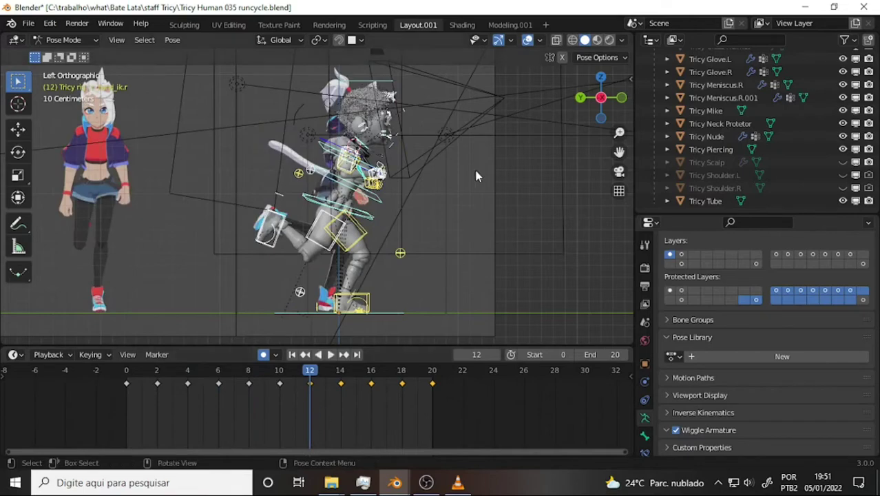
mouse_move(409, 295)
middle_mouse_down()
mouse_move(446, 203)
mouse_move(454, 203)
middle_mouse_up()
scroll(456, 205, "down", 5)
scroll(460, 209, "up", 1)
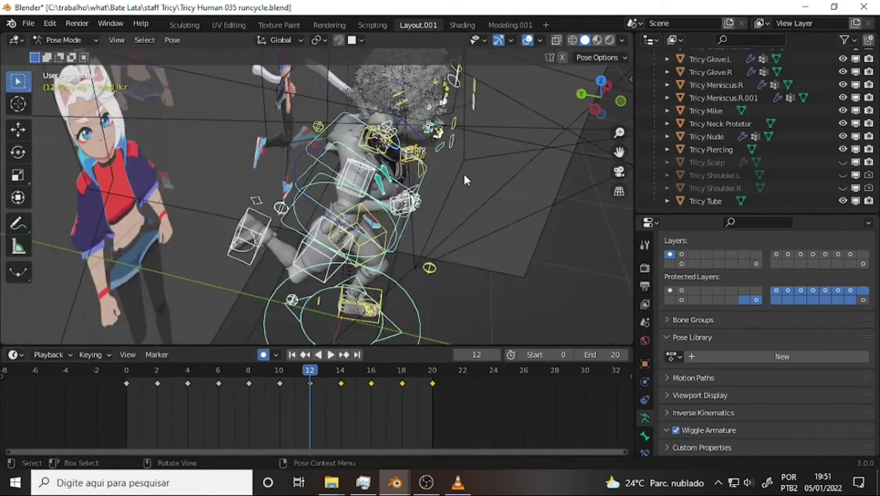
scroll(445, 292, "down", 2)
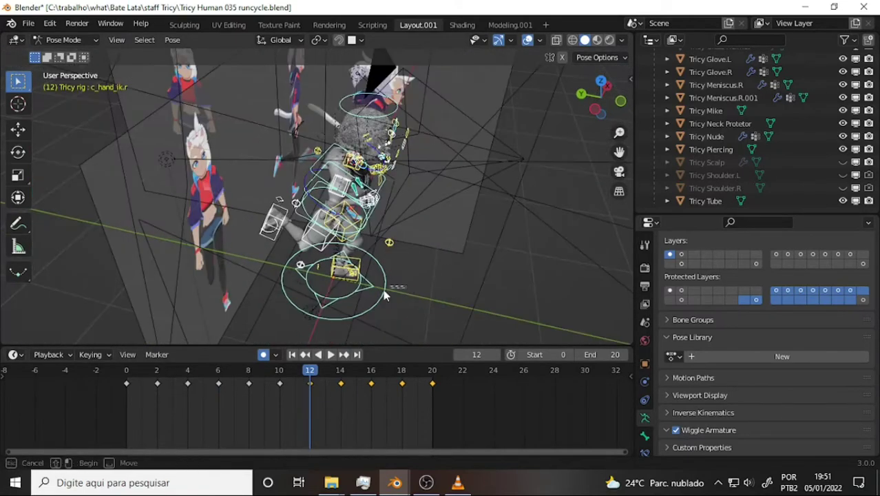
Select the rig's c_pos control and box-select all its keys in the Dope Sheet.
left_click(373, 323)
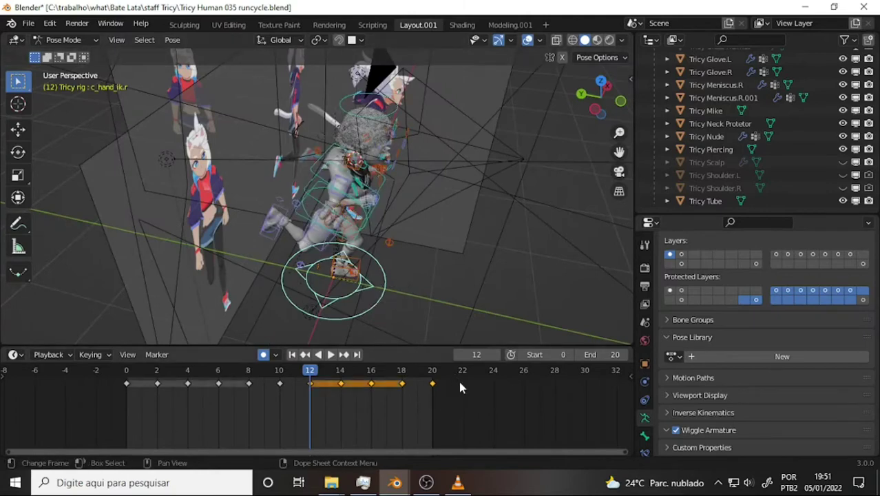
left_click(379, 300)
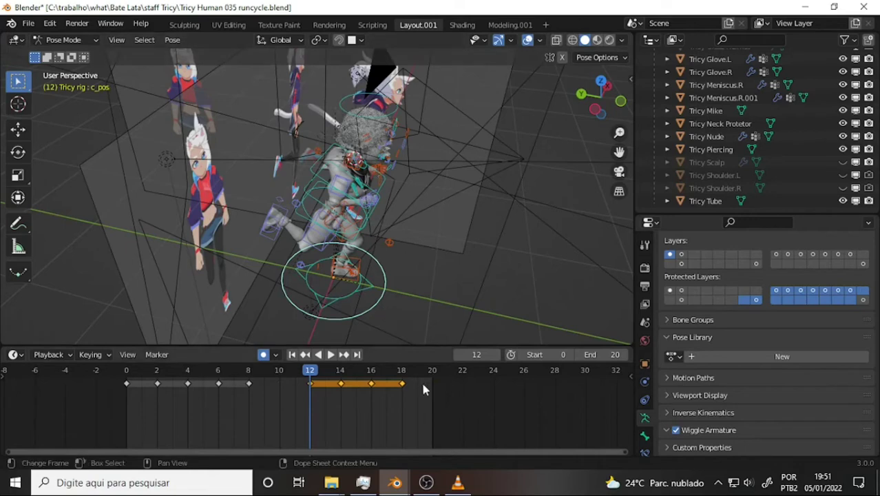
mouse_move(449, 385)
left_mouse_down()
mouse_move(82, 412)
mouse_move(48, 401)
left_mouse_up()
Delete the selected c_pos keys, then play the run cycle and orbit to a front view.
key("Delete")
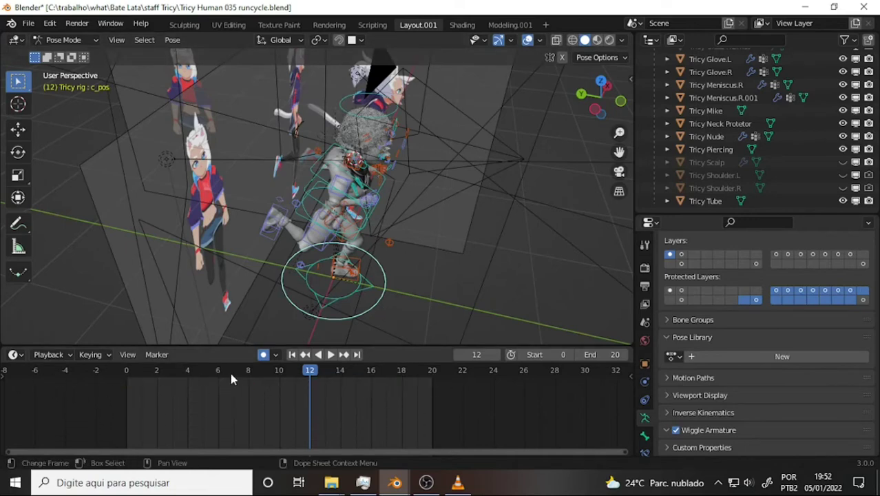
key("space")
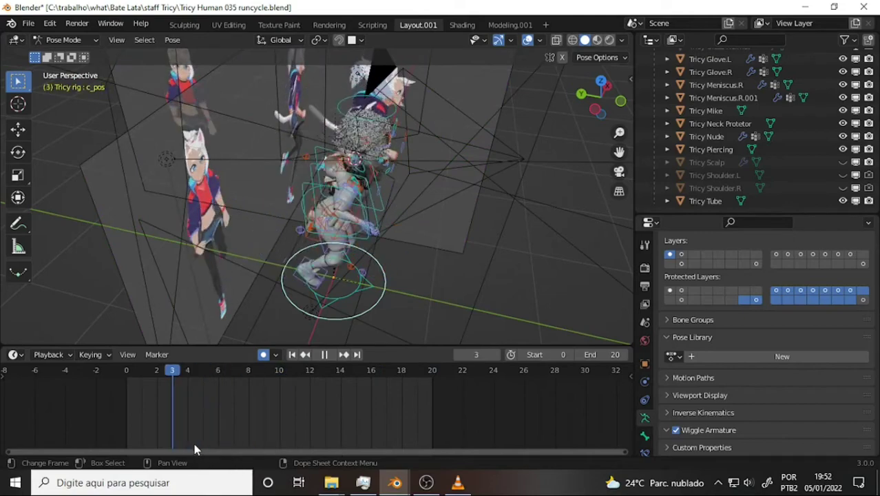
key("space")
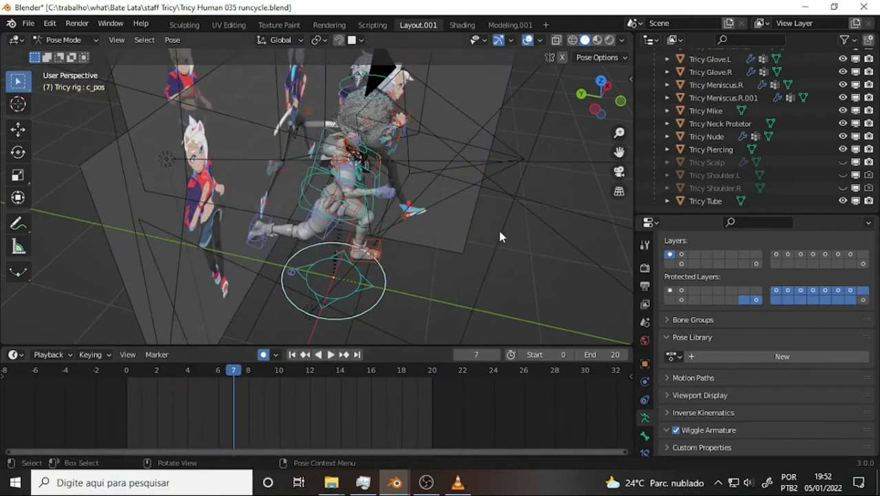
mouse_move(498, 230)
middle_mouse_down()
mouse_move(331, 200)
mouse_move(383, 152)
middle_mouse_up()
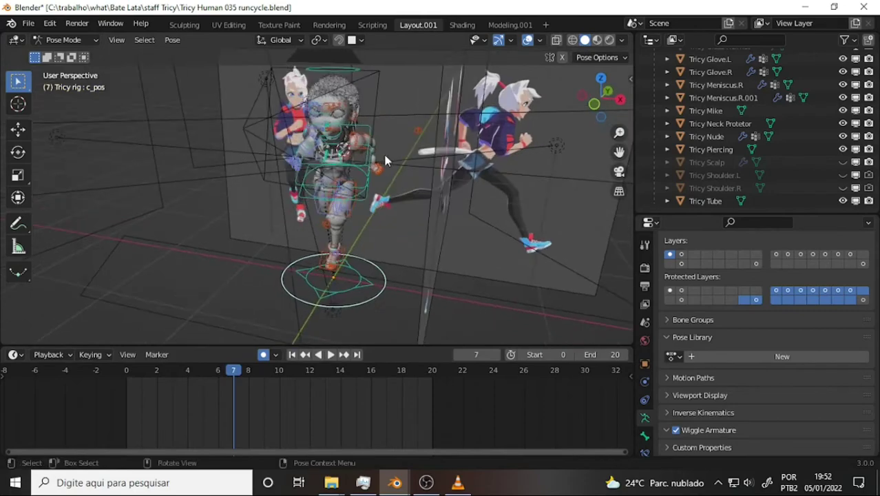
scroll(409, 159, "up", 5)
scroll(463, 154, "down", 3)
middle_click_drag(463, 154, 422, 149)
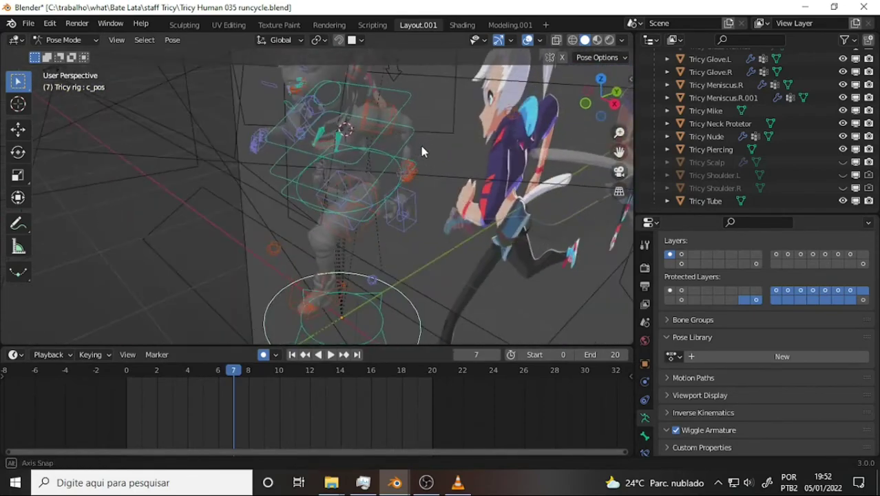
middle_click_drag(422, 200, 513, 183)
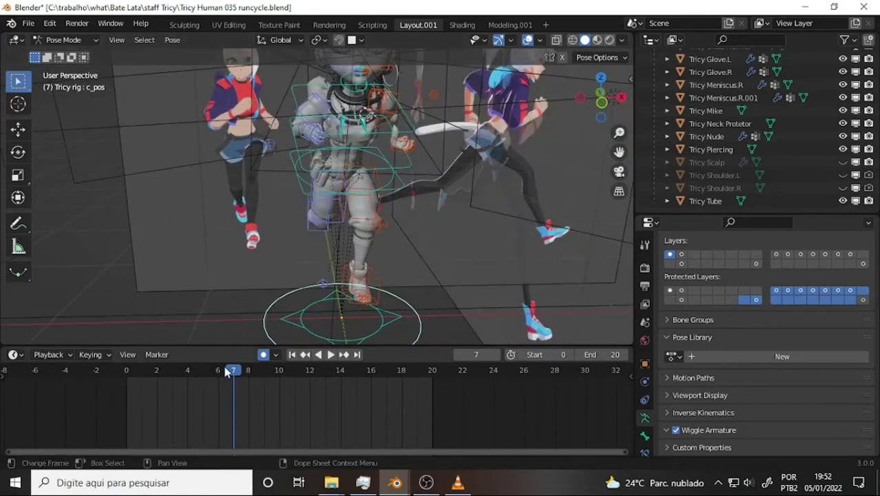
Replay and scrub through frames 0–8, stop at frame 8, and select the c_thumb2.l control.
key("space")
left_click(133, 371)
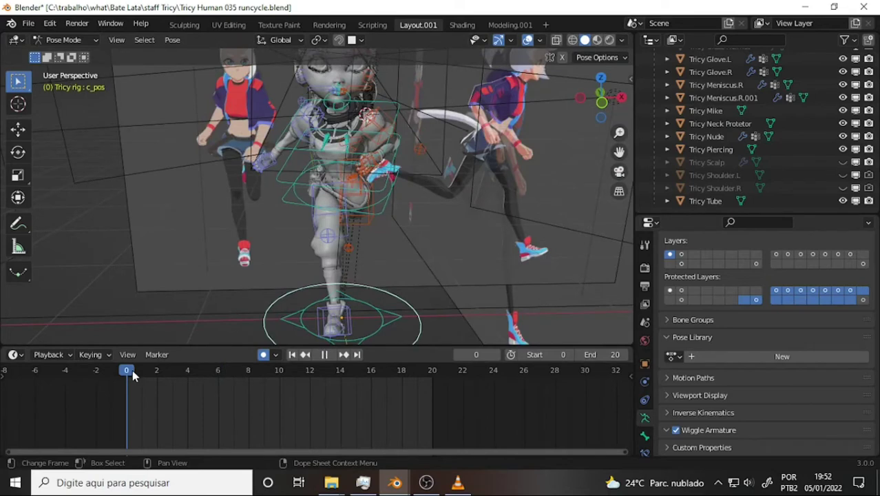
left_click_drag(133, 374, 172, 387)
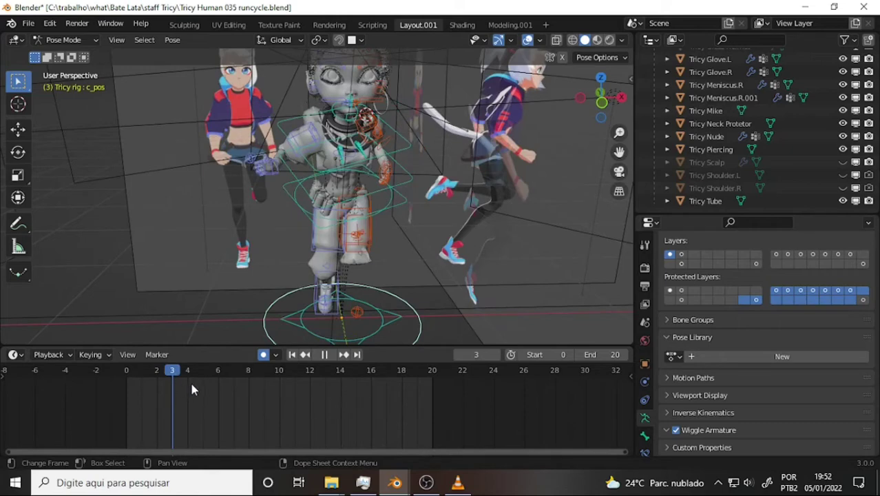
left_click_drag(191, 390, 226, 391)
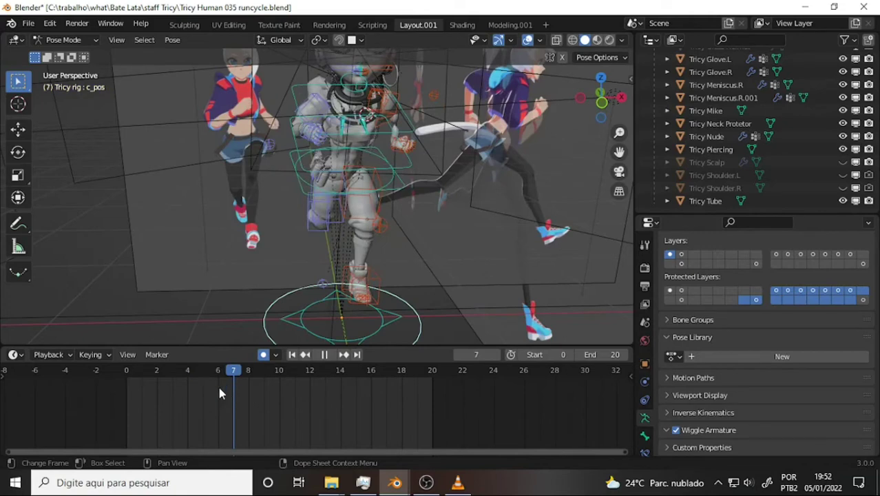
left_click(218, 393)
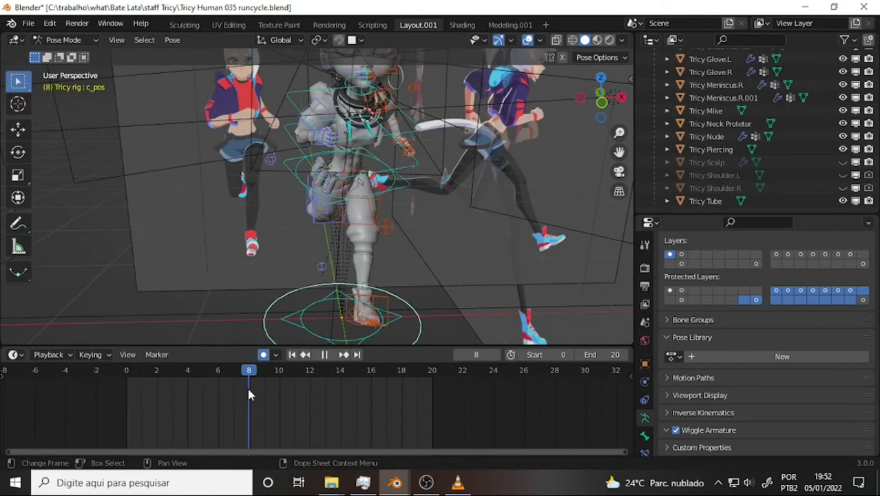
key("space")
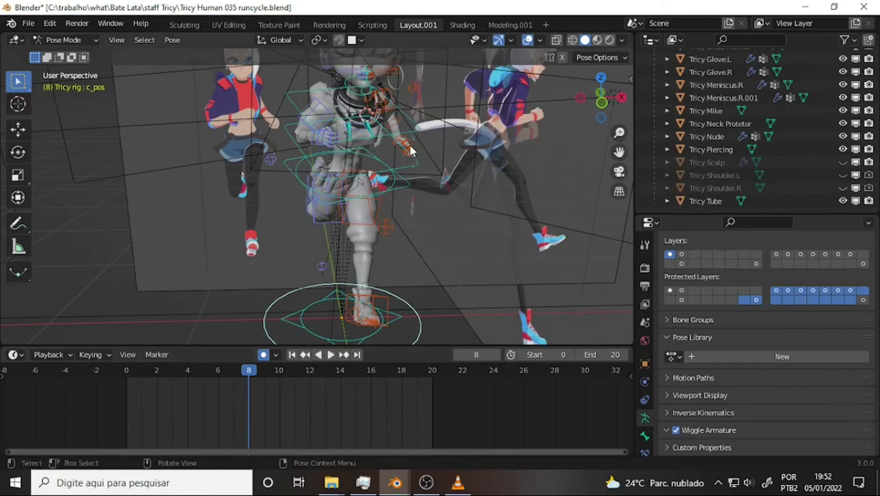
left_click(412, 149)
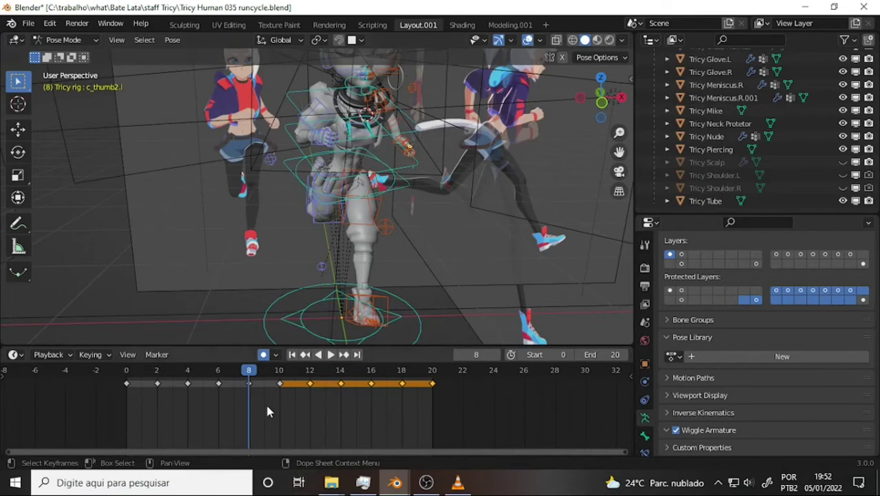
Delete the frame 6 keyframe of the left hand IK control c_hand_ik.l.
left_click(411, 148)
mouse_move(229, 380)
left_mouse_down()
mouse_move(198, 407)
mouse_move(206, 398)
left_mouse_up()
key("Delete")
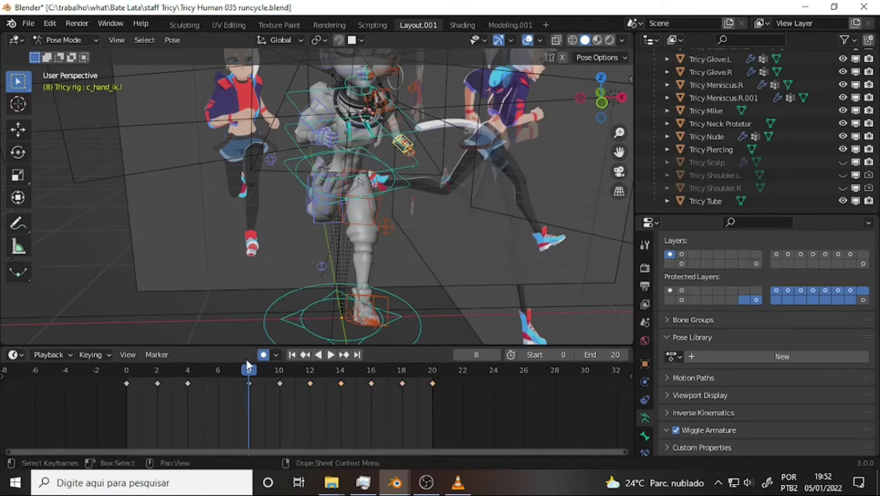
Play back, stop on frame 6, and orbit around the rig to view the pose.
key("space")
left_click(219, 372)
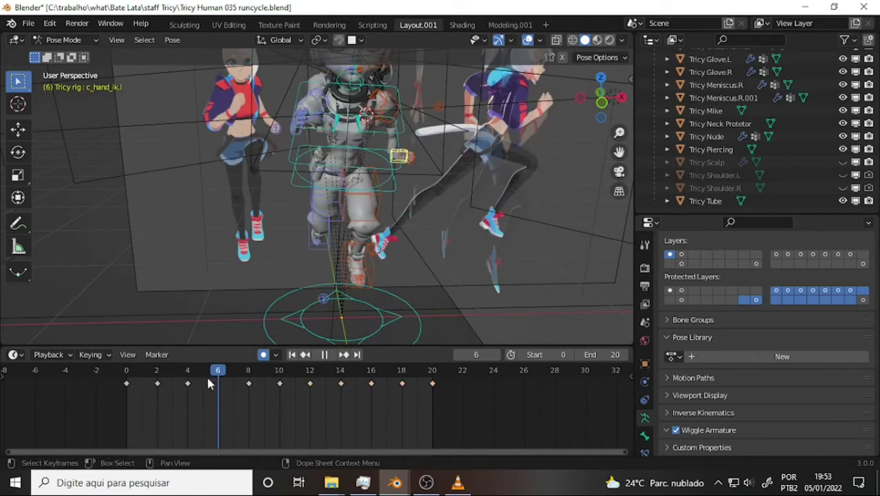
left_click_drag(210, 384, 192, 384)
key("space")
middle_click_drag(440, 184, 248, 191)
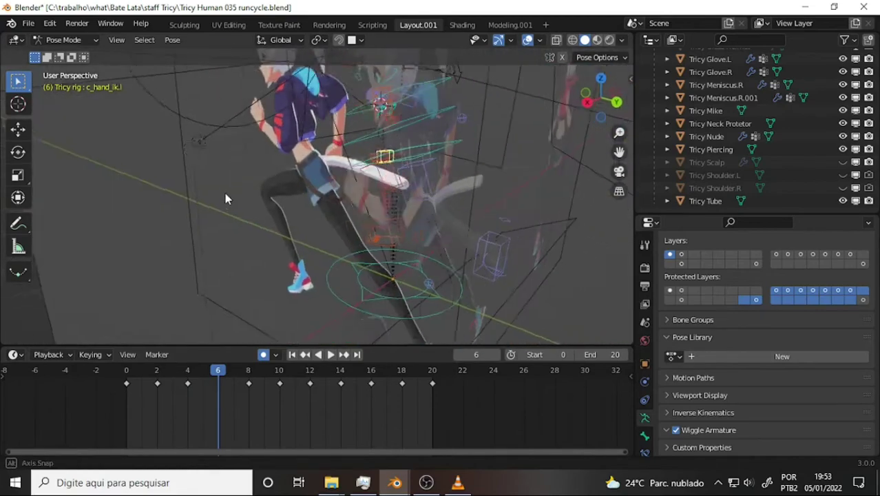
middle_click_drag(249, 191, 225, 193)
Orbit to the whole character and rotate c_hand_ik.l, trying Z, X and Y axis constraints.
scroll(378, 134, "up", 3)
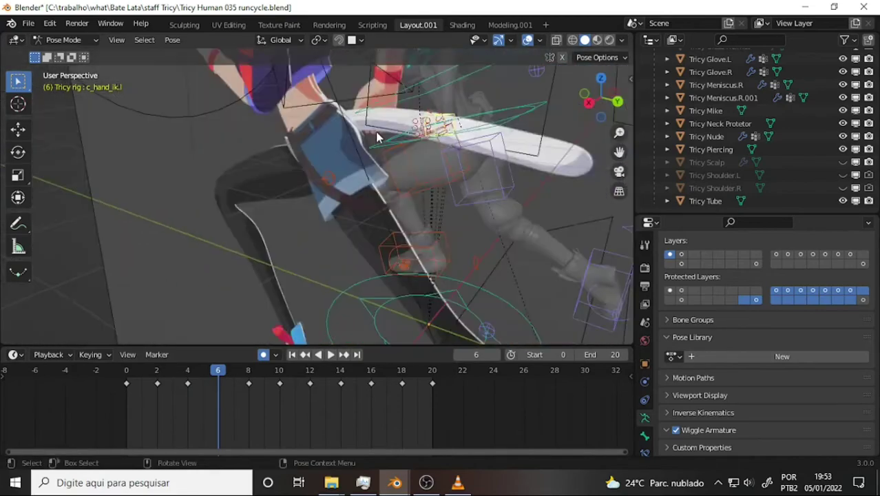
scroll(348, 132, "down", 3)
middle_click_drag(372, 143, 581, 139)
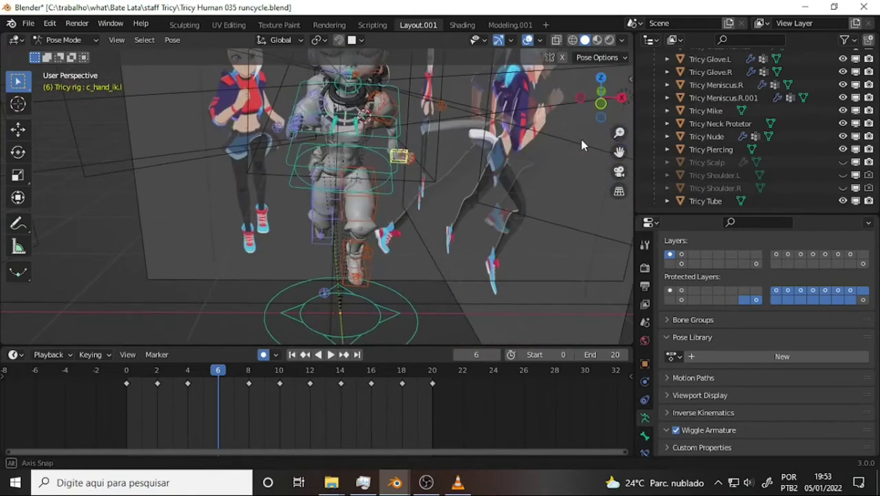
key("r")
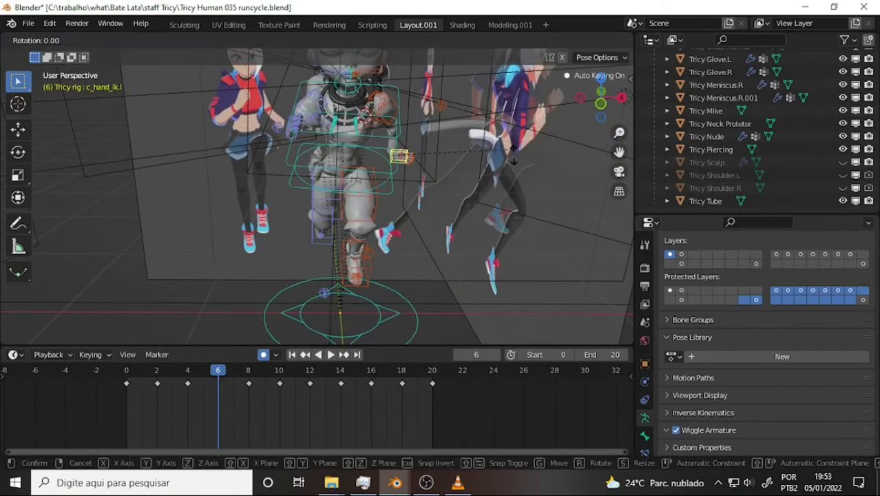
key("z")
key("z")
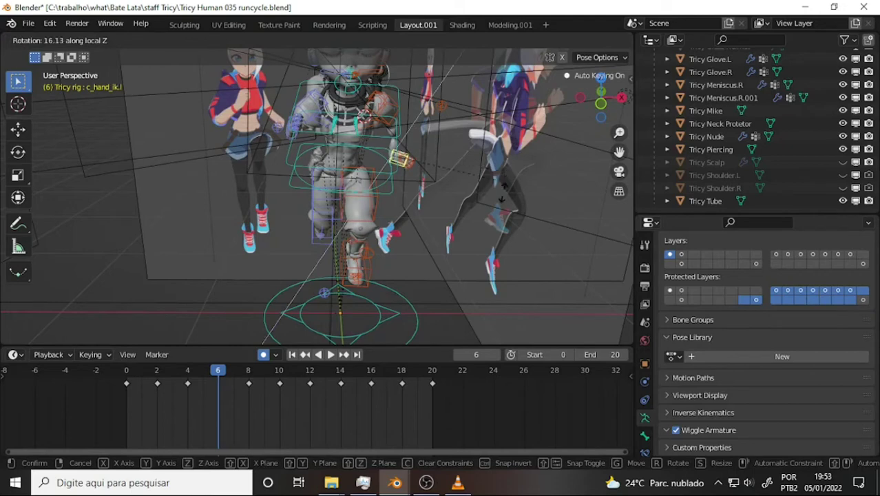
key("z")
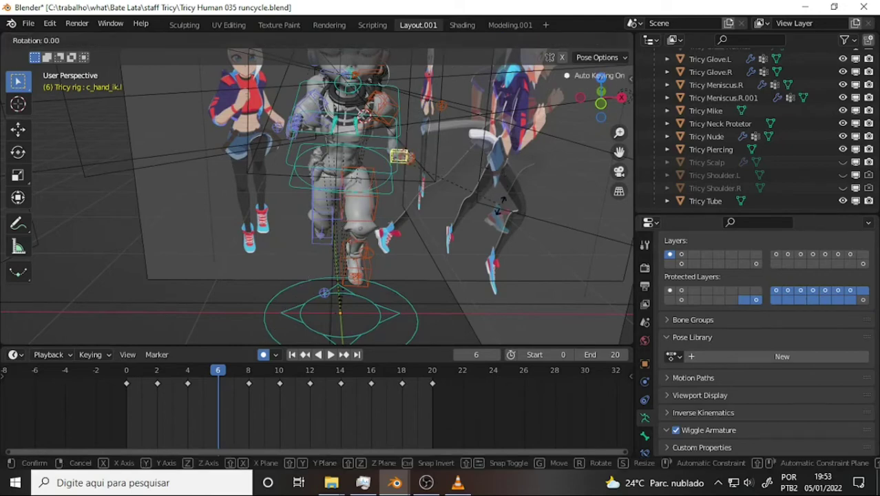
key("x")
key("x")
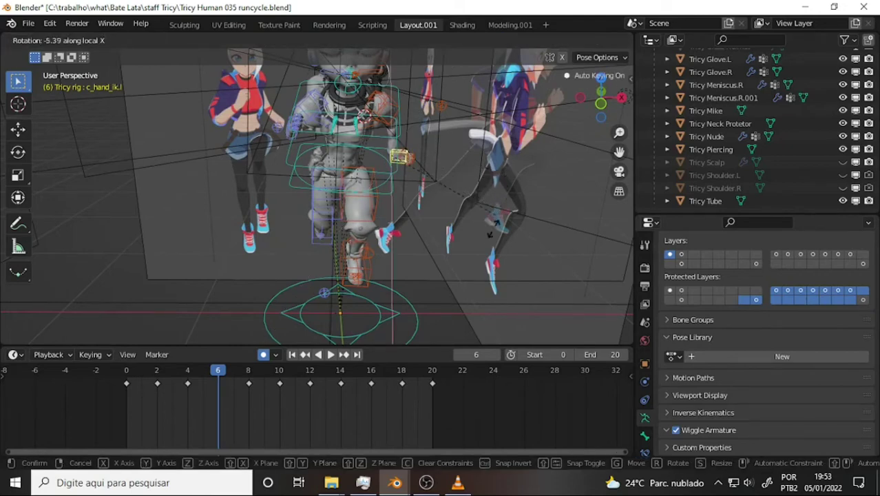
key("y")
key("y")
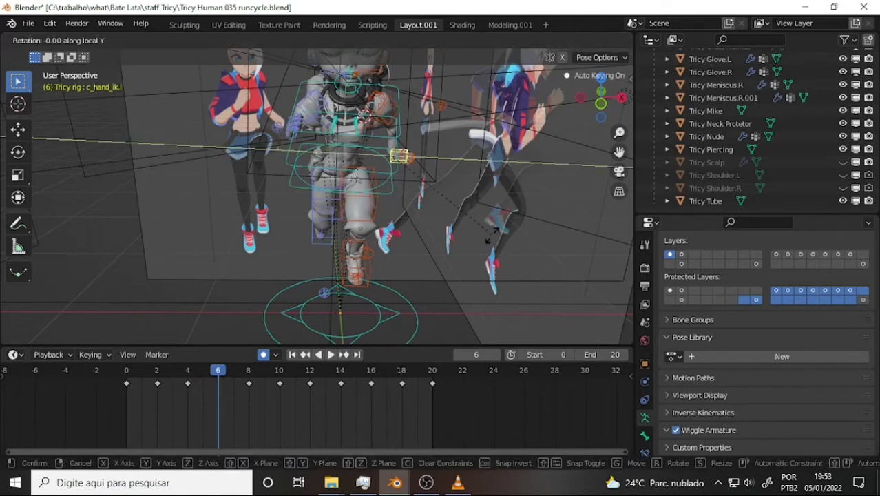
left_click(457, 197)
Rotate the left hand IK control about 20° around its local Z axis and inspect it.
key("r")
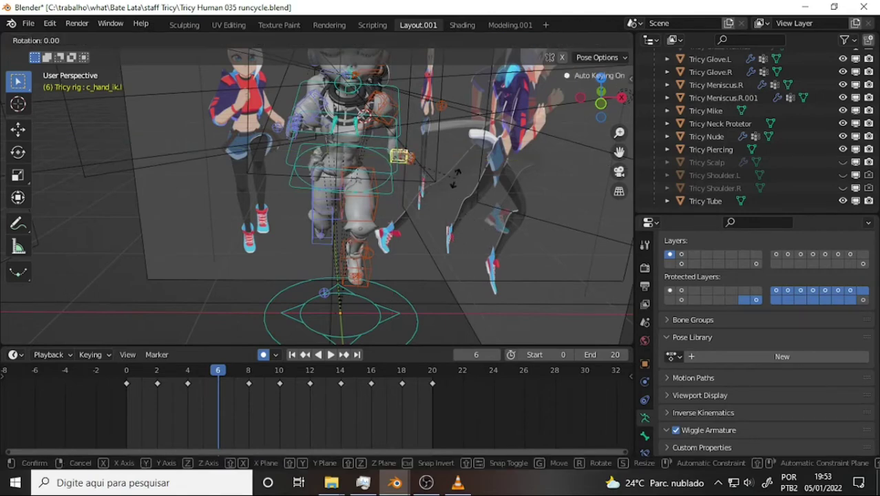
key("z")
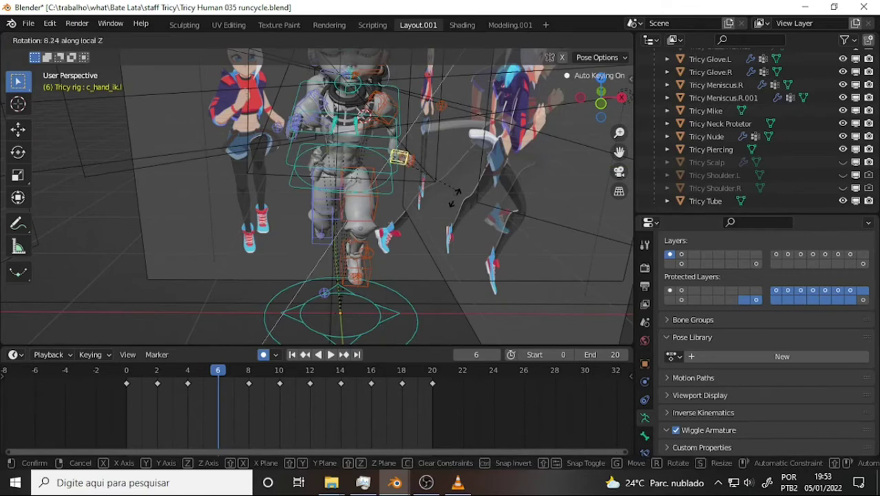
key("z")
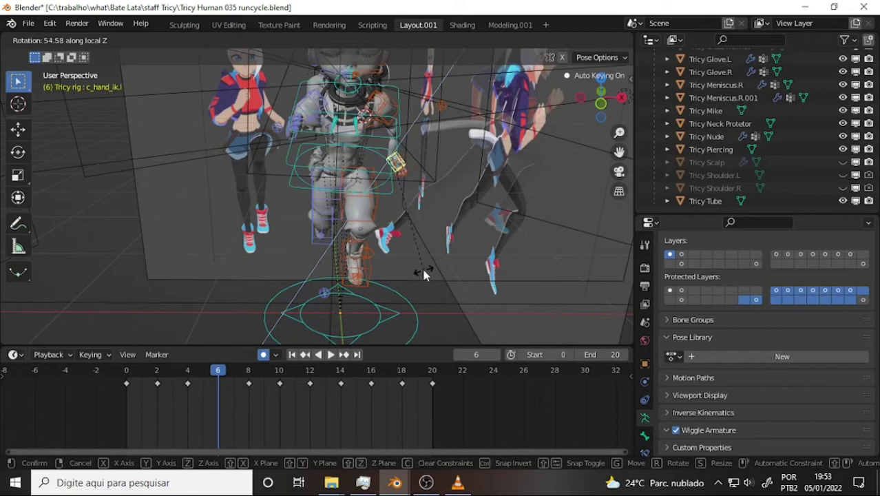
left_click(449, 194)
mouse_move(449, 194)
middle_mouse_down()
mouse_move(280, 195)
mouse_move(136, 174)
middle_mouse_up()
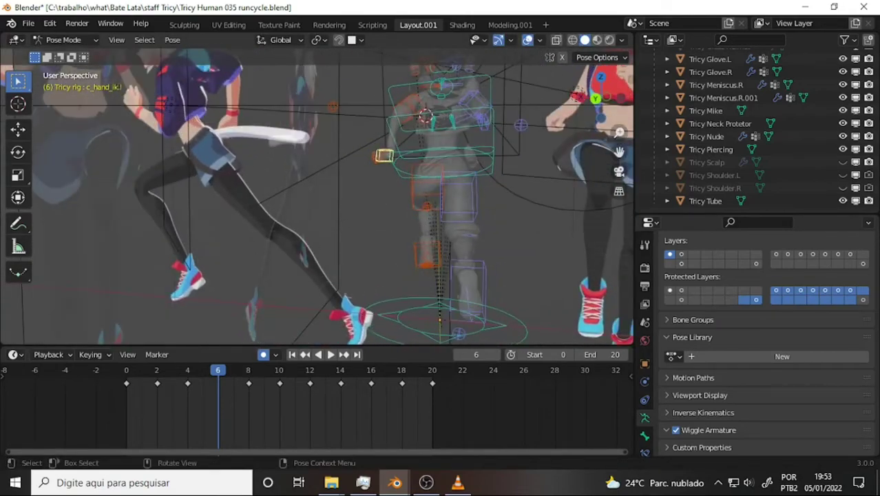
Rotate c_hand_ik.l -46.7° on its local X axis and orbit to check it.
key("r")
key("x")
key("x")
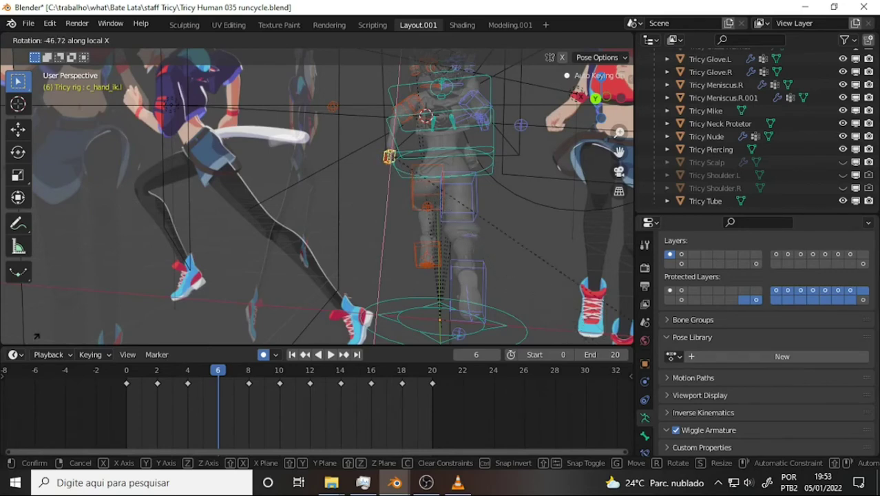
left_click(252, 201)
middle_click_drag(253, 201, 426, 208)
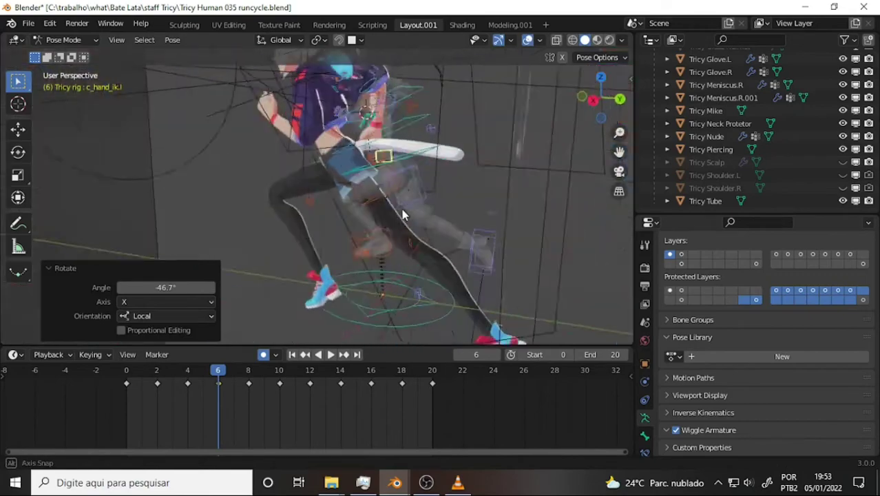
Turn the left hand IK control a further -86.2° and inspect the new pose.
key("r")
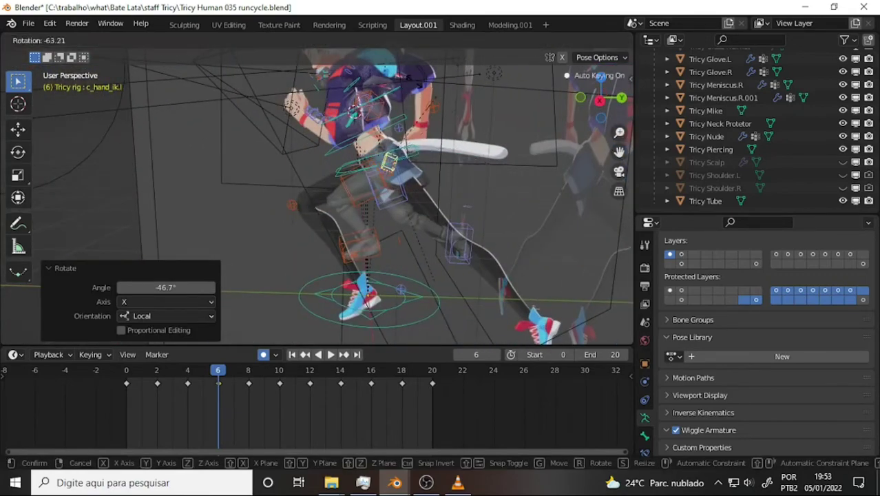
left_click(402, 101)
middle_click_drag(420, 146, 421, 151)
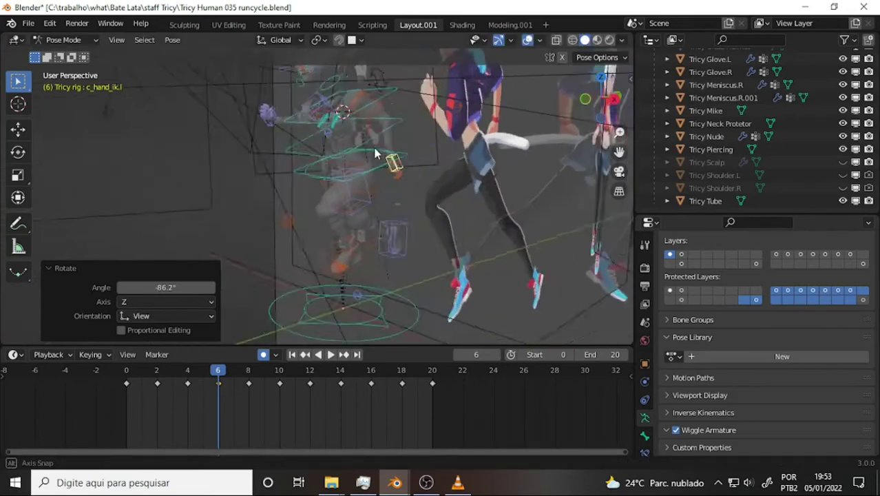
Move the c_arms_pole.l pole target 0.058228 m in X and 0.018024 m in Y.
left_click(448, 112)
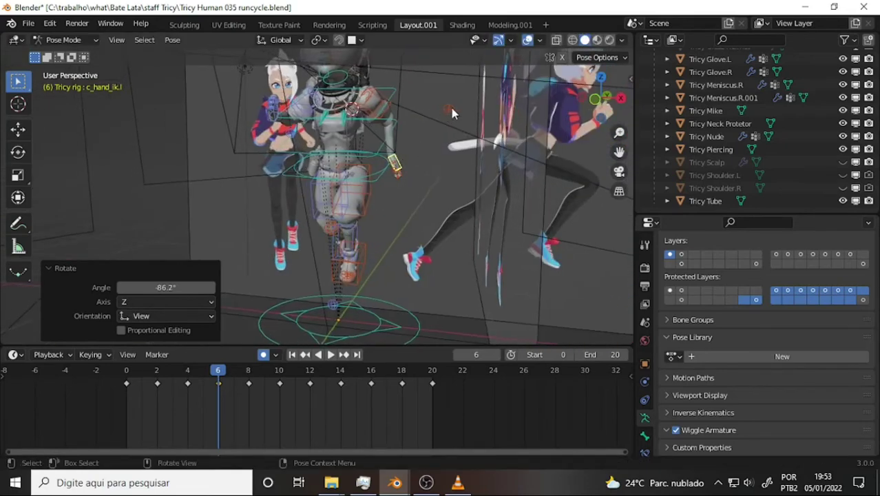
key("g")
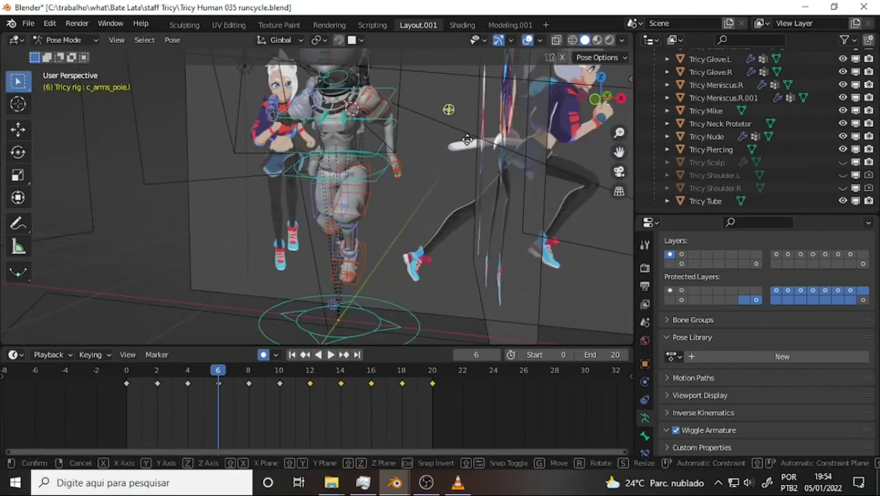
left_click(466, 153)
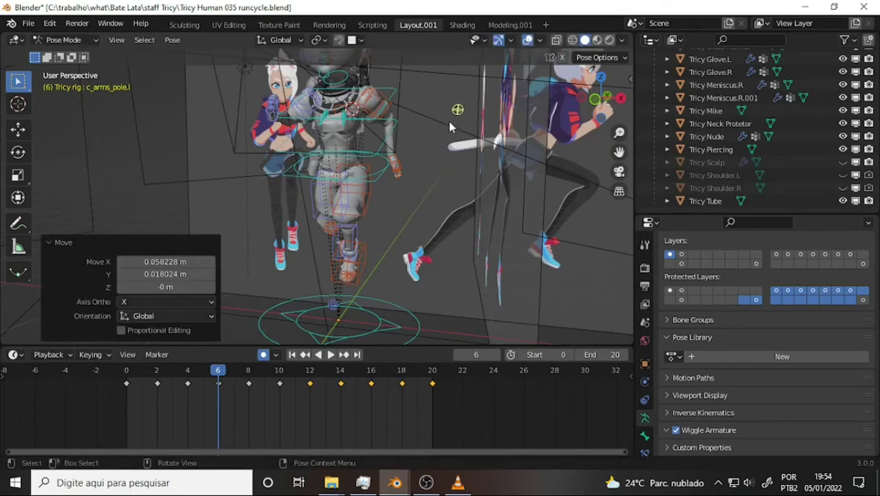
Select c_hand_ik.l and its frame 6 key, then play the run cycle.
left_click(421, 185)
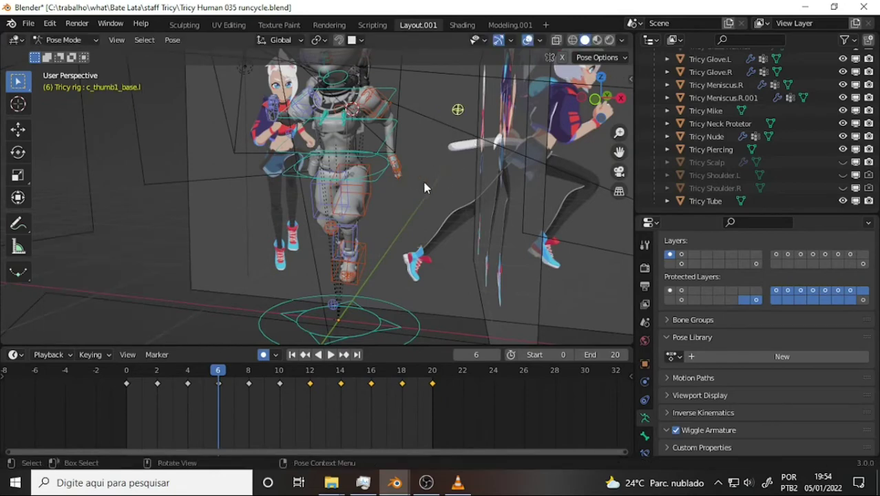
left_click(403, 165)
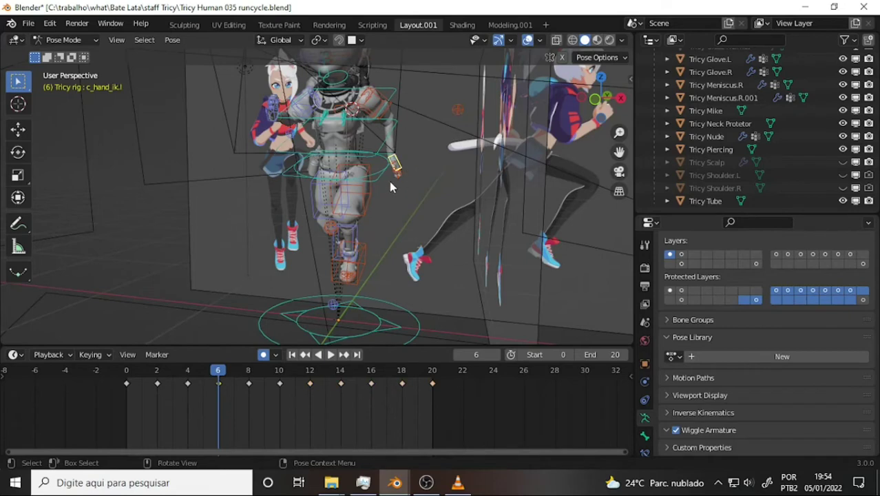
left_click(217, 382)
key("space")
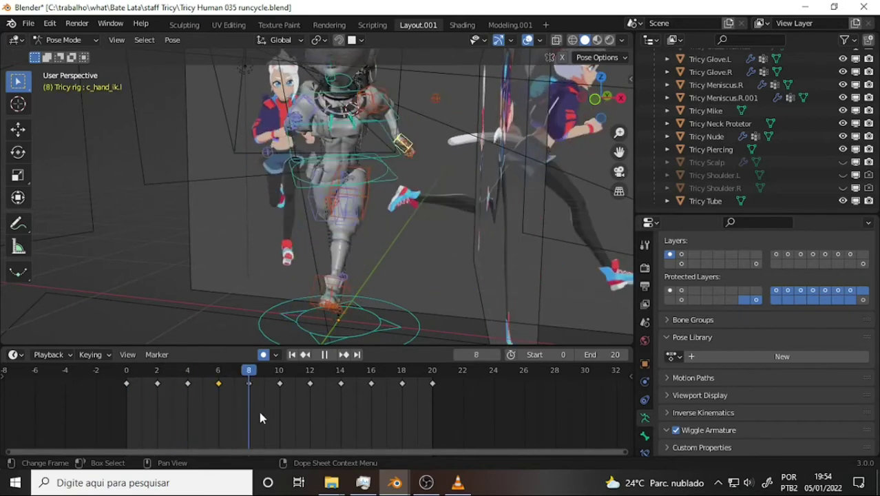
Stop the Tricy run cycle playback with the playhead on frame 7.
left_click(233, 409)
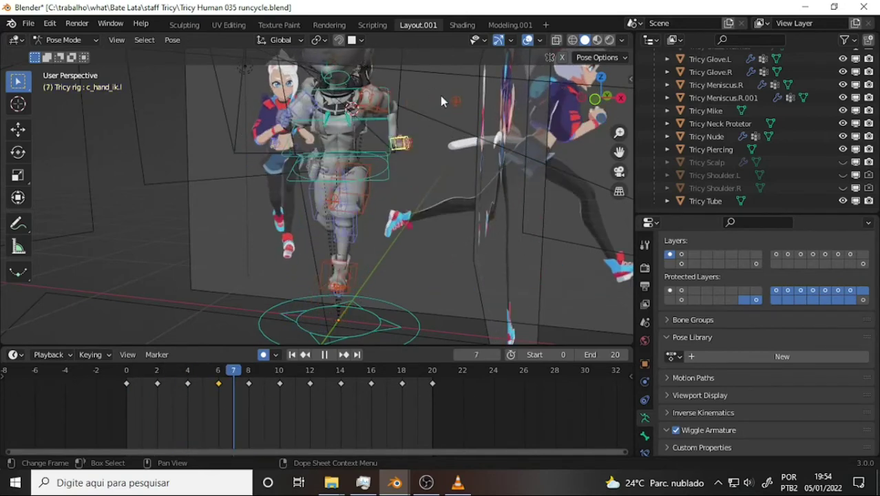
key("space")
Switch to the Raze Final 005 cycle 2 file and scrub its run to frame 40.
left_click(460, 428)
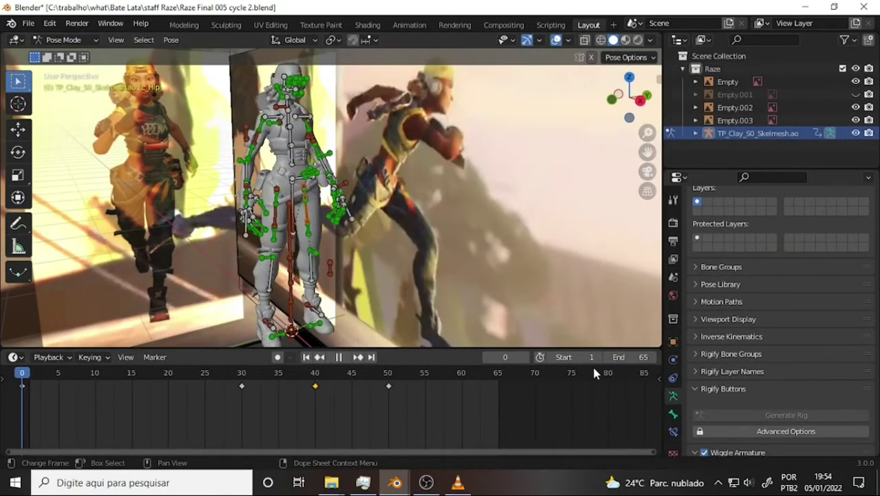
mouse_move(27, 382)
left_mouse_down()
mouse_move(205, 425)
mouse_move(394, 446)
mouse_move(320, 445)
mouse_move(401, 446)
mouse_move(229, 416)
mouse_move(387, 420)
mouse_move(245, 427)
mouse_move(393, 423)
mouse_move(317, 431)
mouse_move(400, 423)
mouse_move(291, 428)
mouse_move(379, 424)
mouse_move(274, 421)
mouse_move(392, 422)
mouse_move(273, 426)
mouse_move(372, 427)
mouse_move(314, 428)
left_mouse_up()
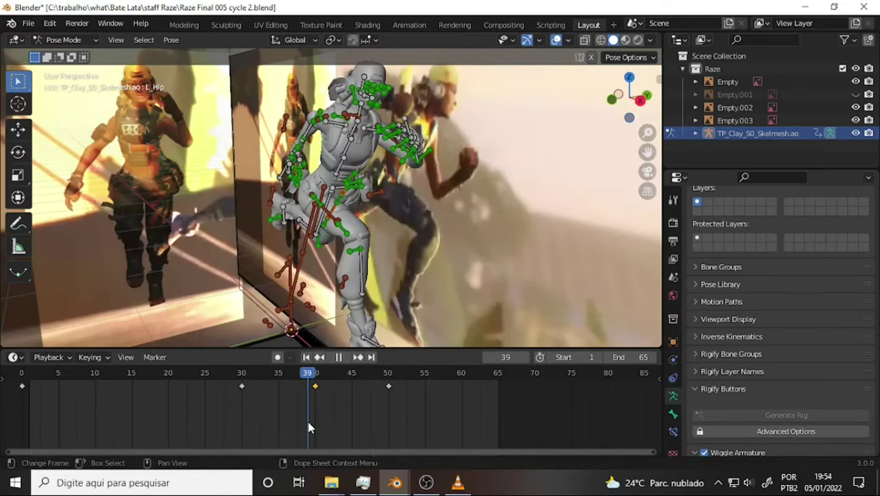
mouse_move(399, 248)
middle_mouse_down()
mouse_move(425, 239)
mouse_move(383, 274)
middle_mouse_up()
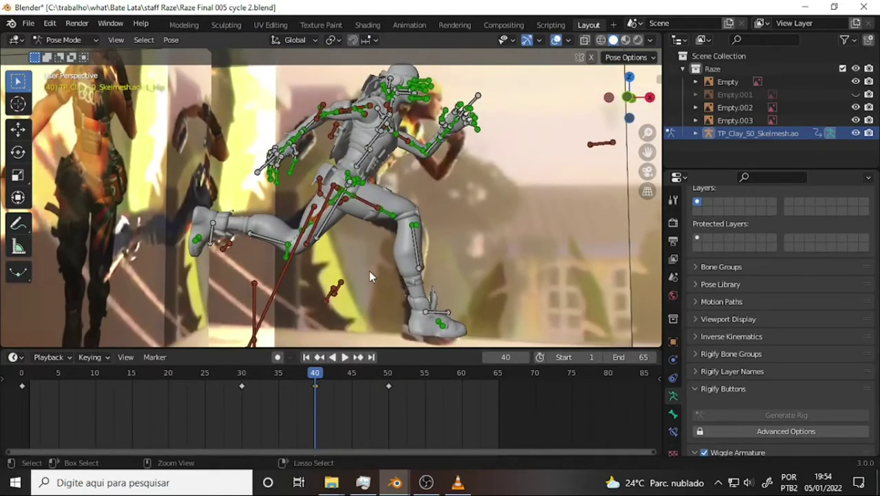
key("ctrl+KP_3")
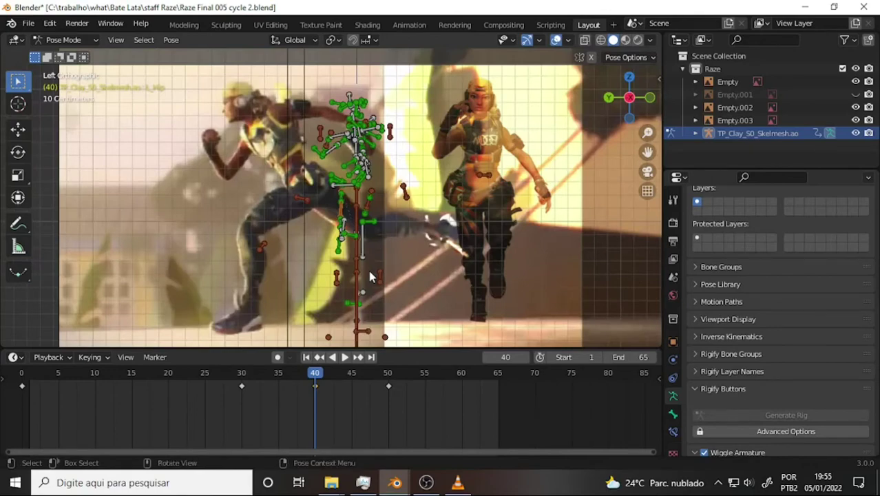
View the Raze run in side profile, play it, and stop on frame 37.
key("KP_3")
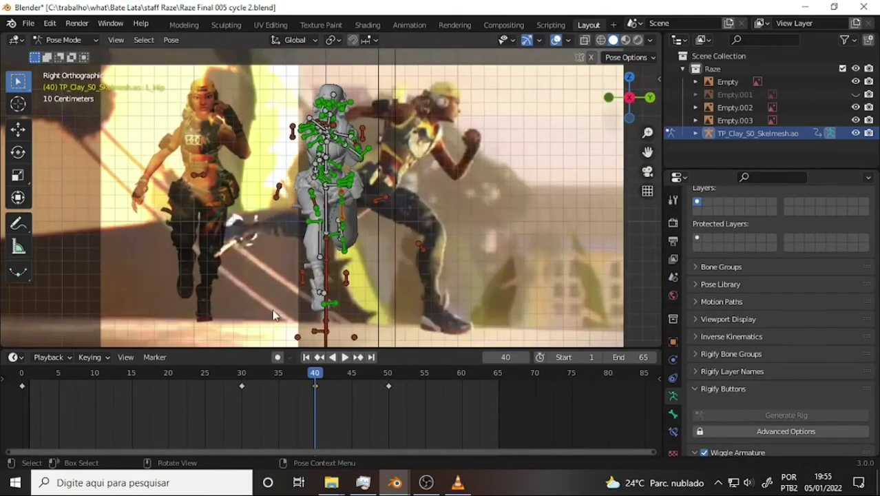
key("KP_1")
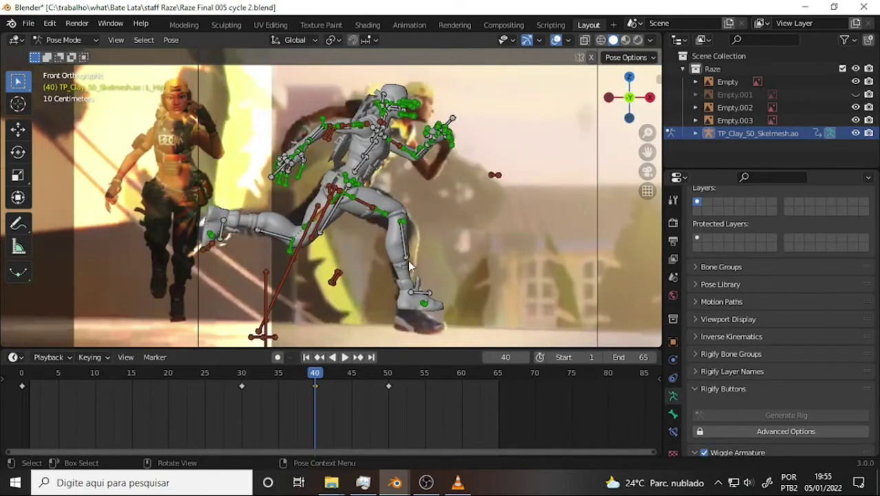
key("space")
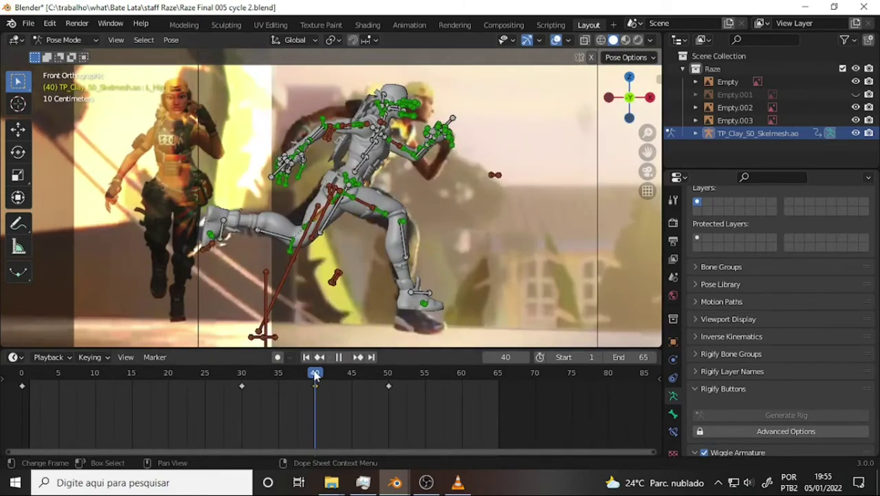
left_click(303, 376)
left_click_drag(302, 376, 296, 376)
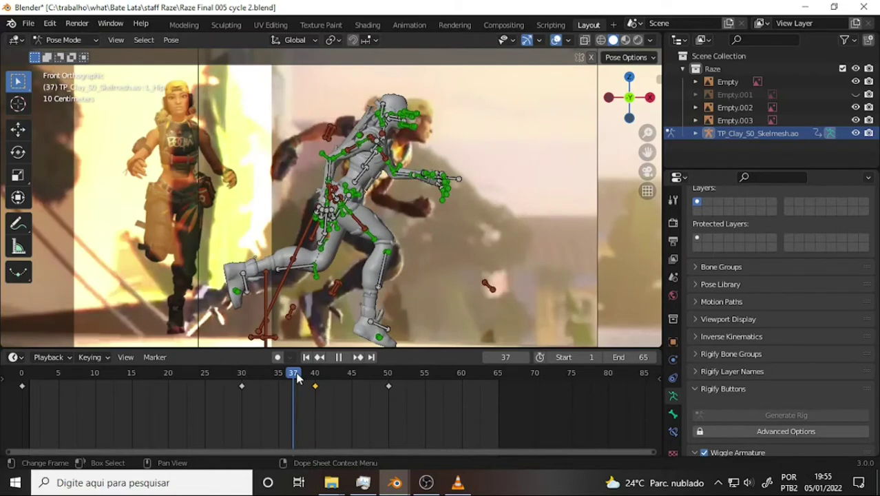
key("space")
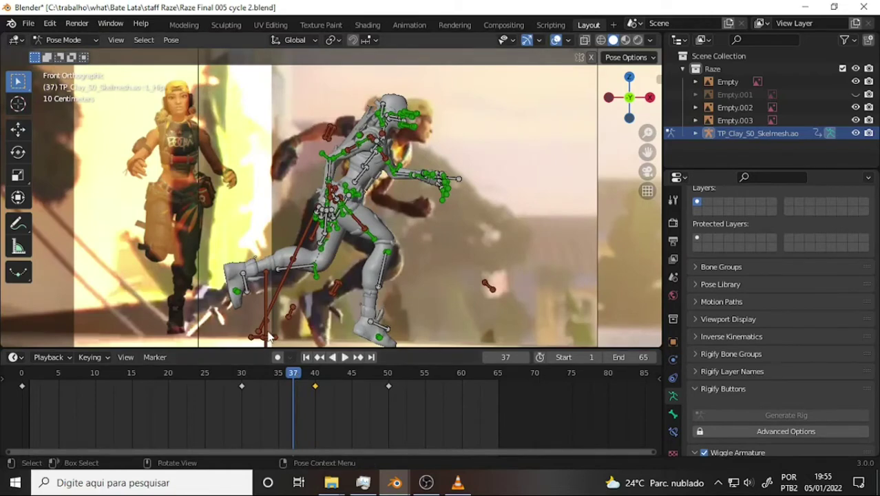
Zoom the timeline in on frames 20–50 and scrub back to around frame 33.
scroll(340, 450, "up", 4)
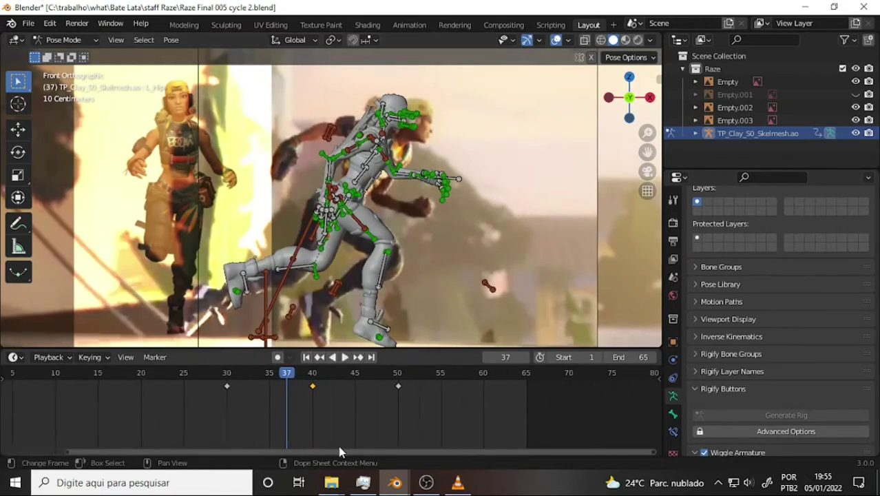
middle_click_drag(315, 435, 436, 428)
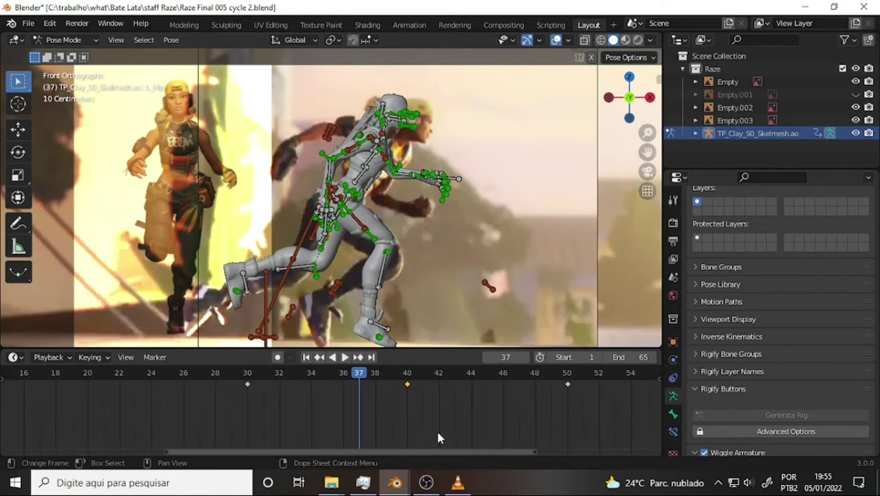
scroll(436, 428, "up", 1)
mouse_move(362, 379)
left_mouse_down()
mouse_move(284, 372)
mouse_move(307, 377)
left_mouse_up()
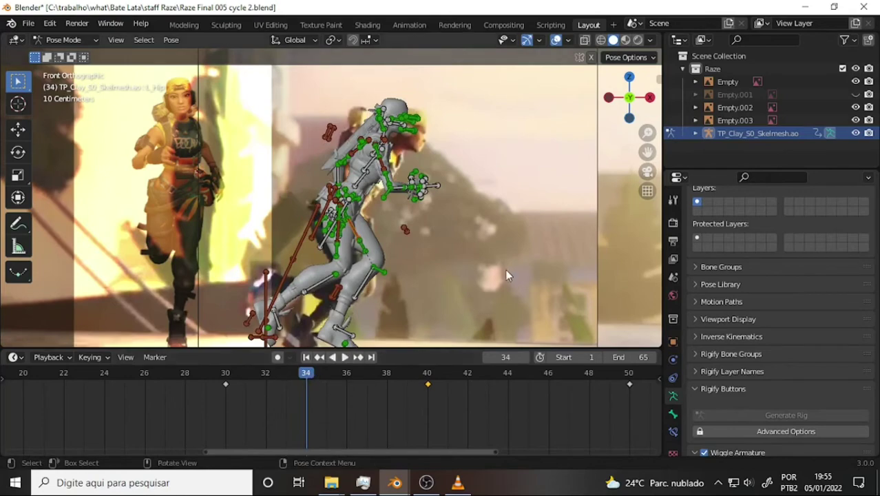
left_click(457, 482)
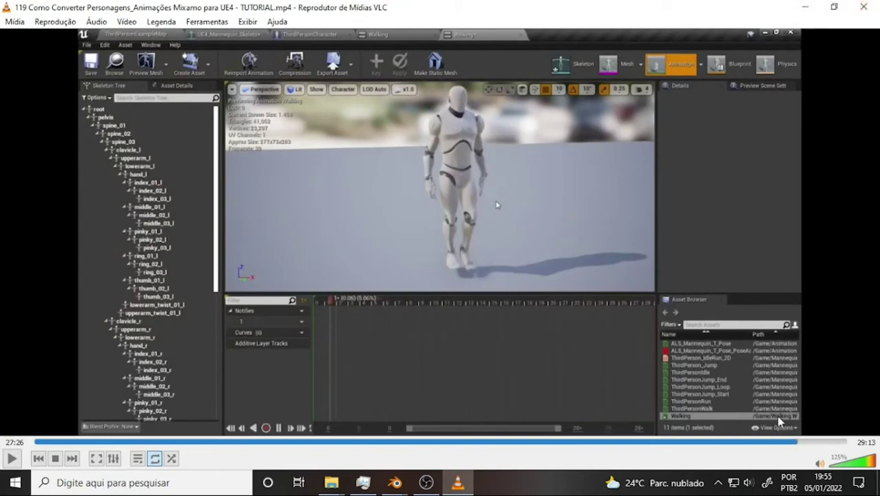
Skim the UE4 Mixamo tutorial from about 25:14 to 28:01, then close VLC.
mouse_move(793, 442)
left_mouse_down()
mouse_move(736, 459)
mouse_move(799, 463)
left_mouse_up()
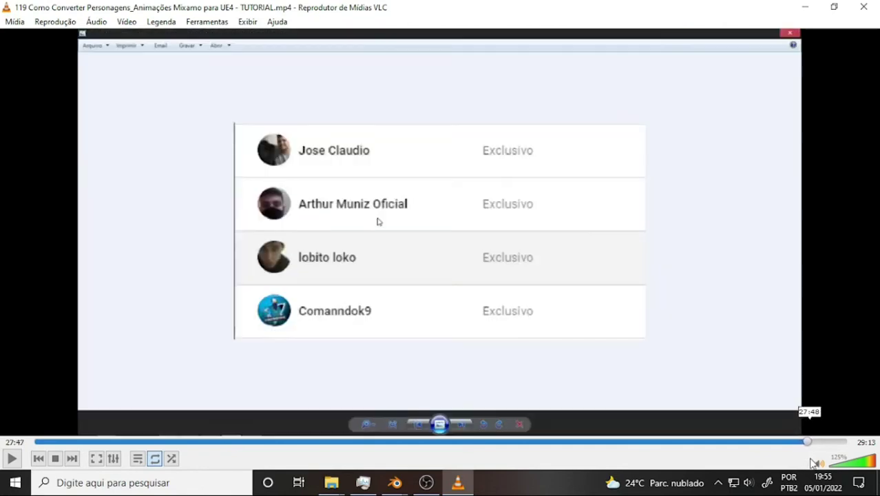
left_click_drag(799, 463, 824, 466)
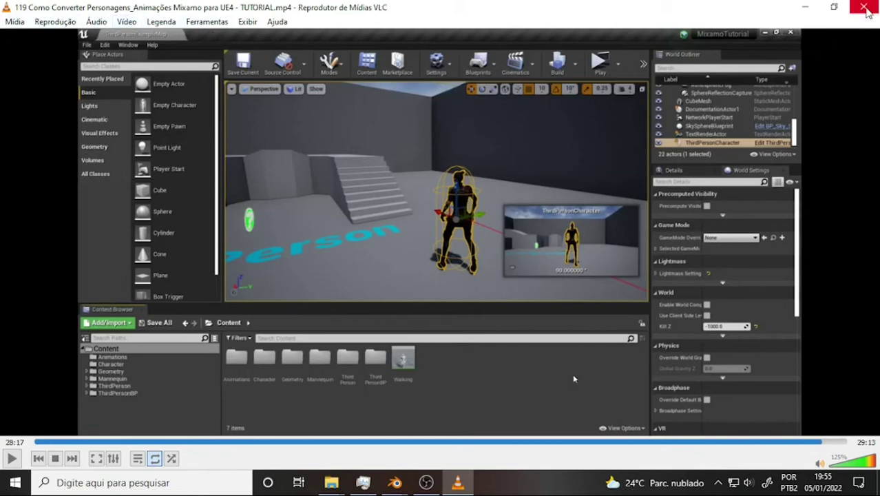
left_click(866, 9)
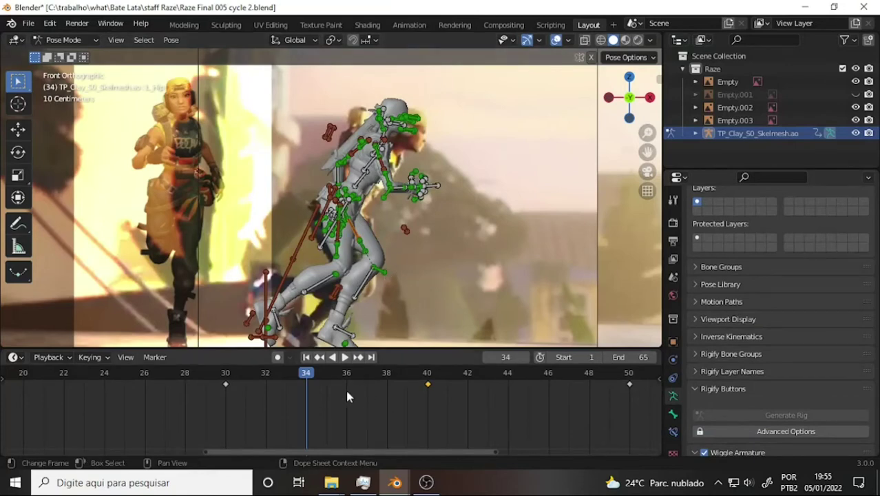
Play the Raze run, stop at frame 43, then scrub back to frame 31.
key("space")
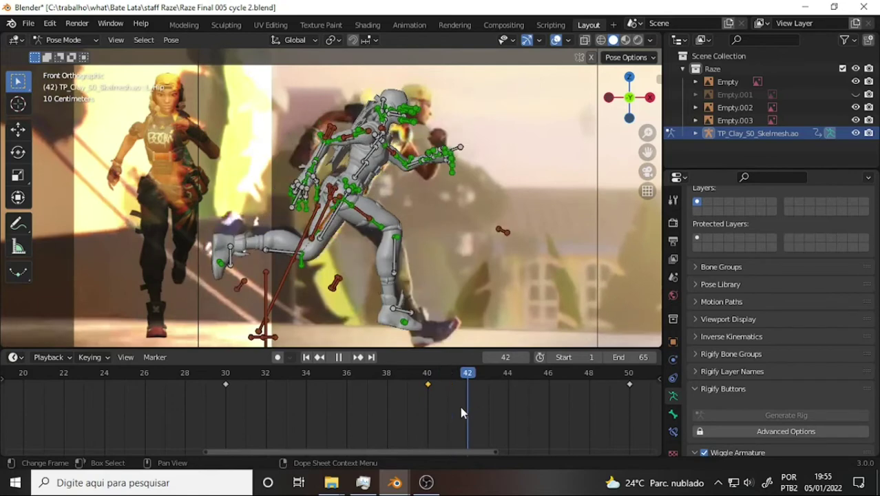
key("space")
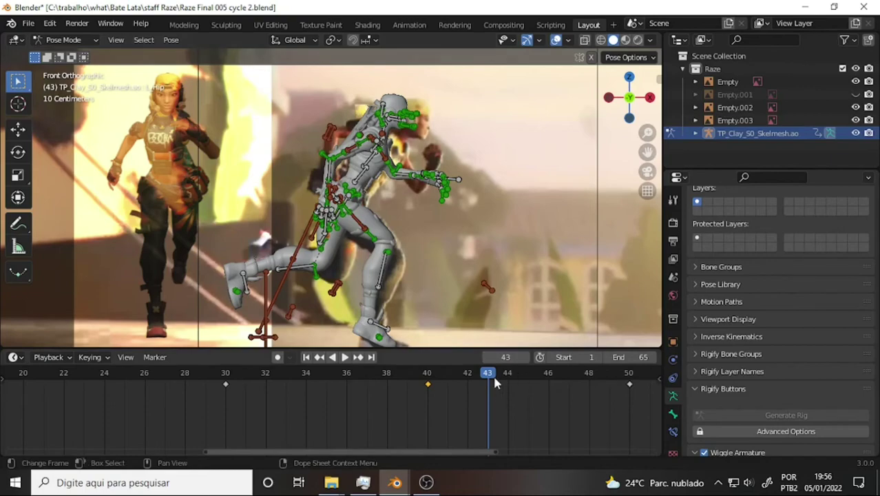
mouse_move(490, 372)
left_mouse_down()
mouse_move(247, 365)
mouse_move(563, 360)
left_mouse_up()
key("Escape")
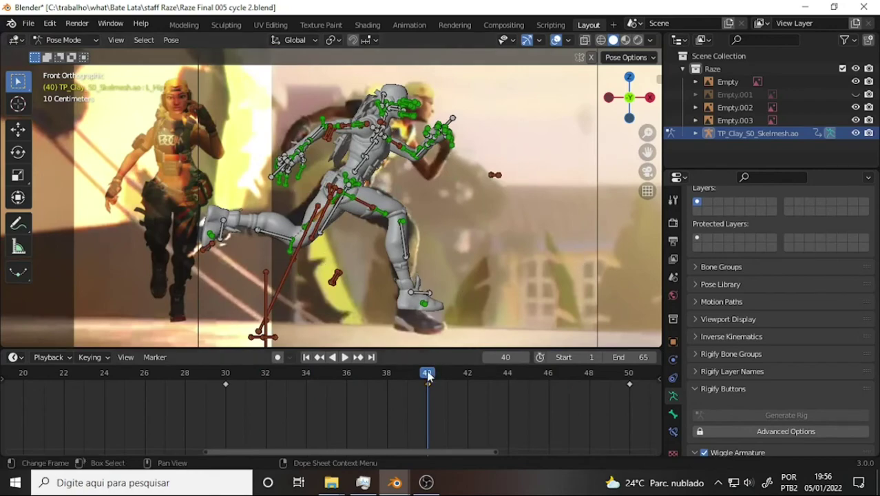
Replay the stride, scrubbing through frames 32–35, and stop on frame 40.
key("space")
left_click_drag(531, 374, 267, 368)
left_click_drag(328, 372, 329, 360)
key("space")
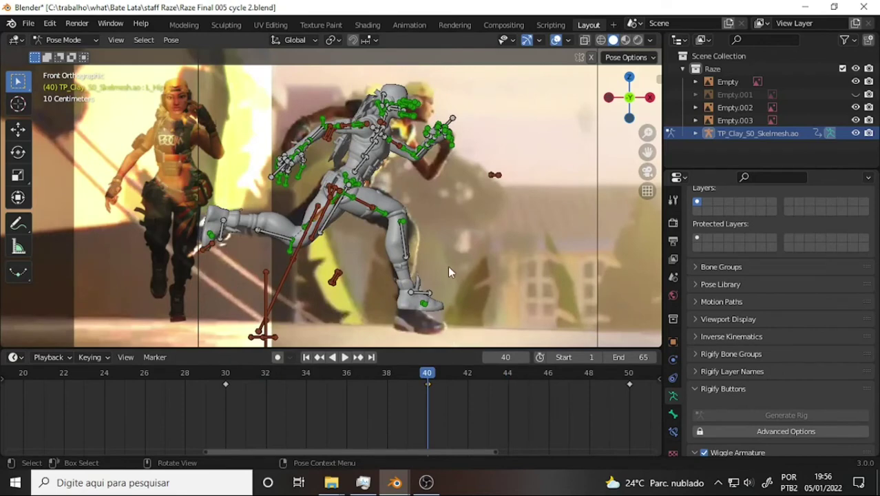
mouse_move(395, 482)
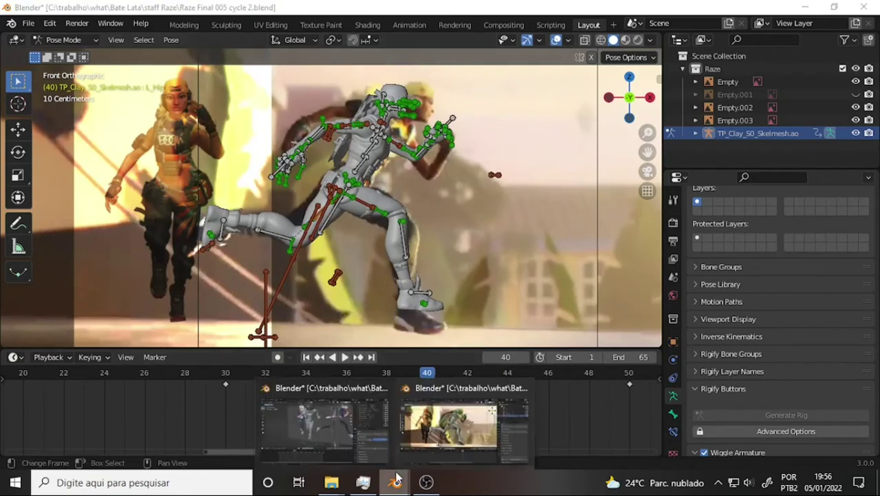
Return to Tricy Human 035 runcycle and play its run cycle, stopping at frame 19.
left_click(347, 424)
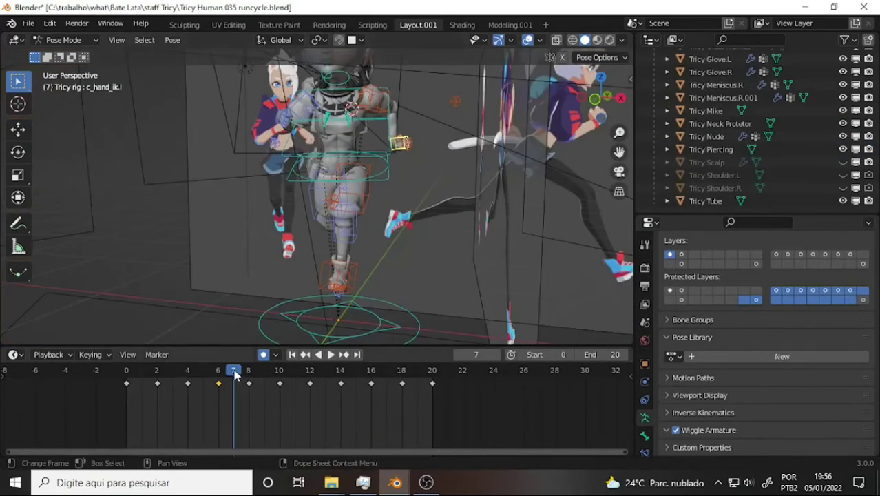
key("space")
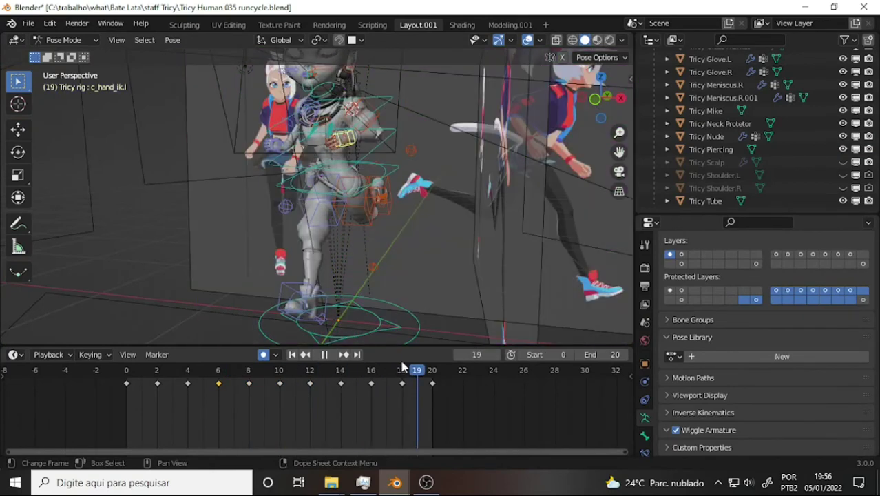
key("space")
mouse_move(406, 287)
middle_mouse_down()
mouse_move(448, 270)
mouse_move(513, 266)
middle_mouse_up()
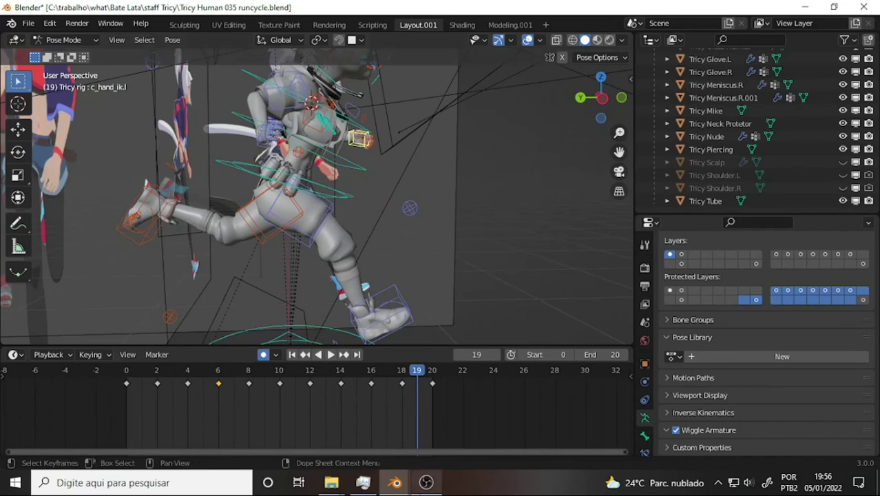
left_click(426, 482)
left_click(425, 482)
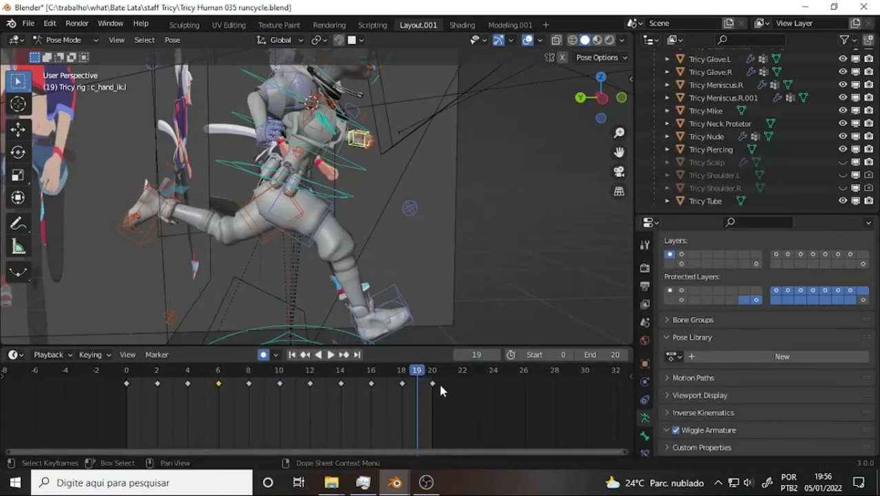